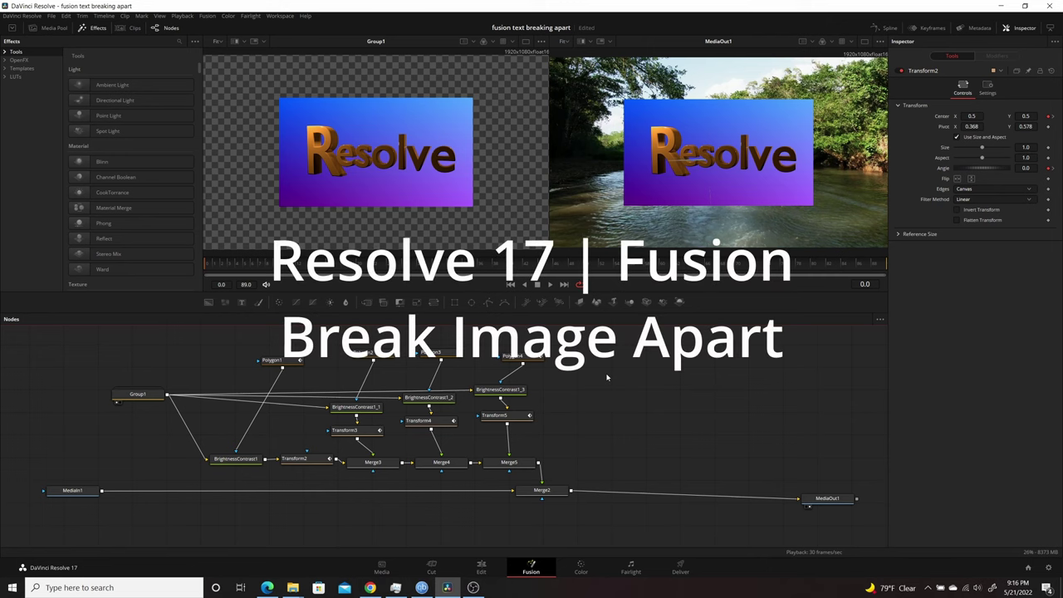
Play back the finished break-apart animation.
{"action": "left_click", "coordinate": [549, 284]}
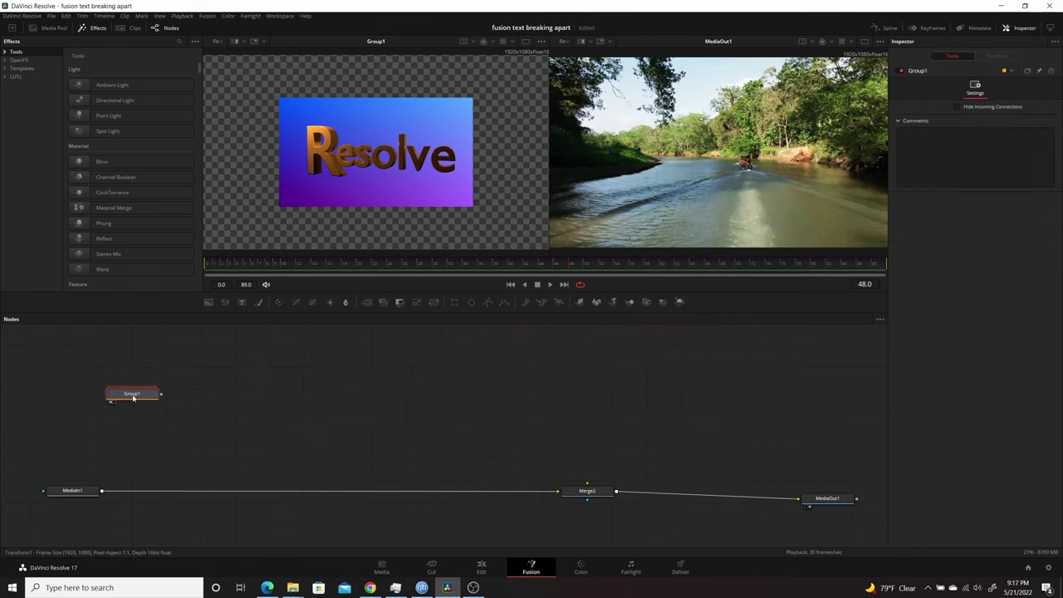
Reposition the Group1 node in the node graph so it sits above MediaIn1.
{"action": "left_click_drag", "start_coordinate": [133, 394], "coordinate": [121, 404]}
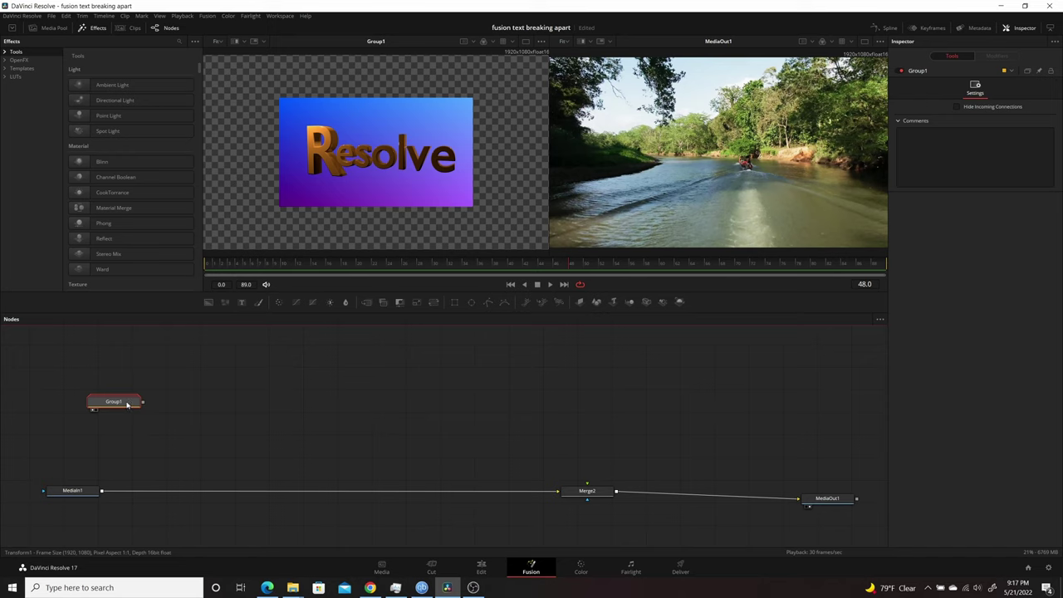
{"action": "left_click_drag", "start_coordinate": [127, 404], "coordinate": [127, 411]}
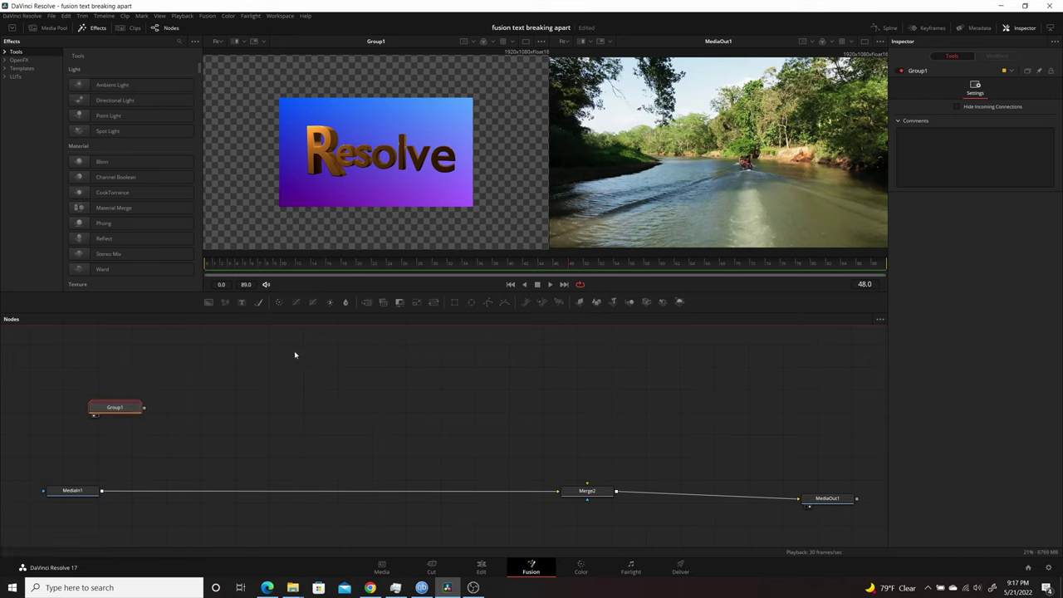
{"action": "right_click", "coordinate": [132, 416]}
{"action": "left_click_drag", "start_coordinate": [116, 408], "coordinate": [123, 408]}
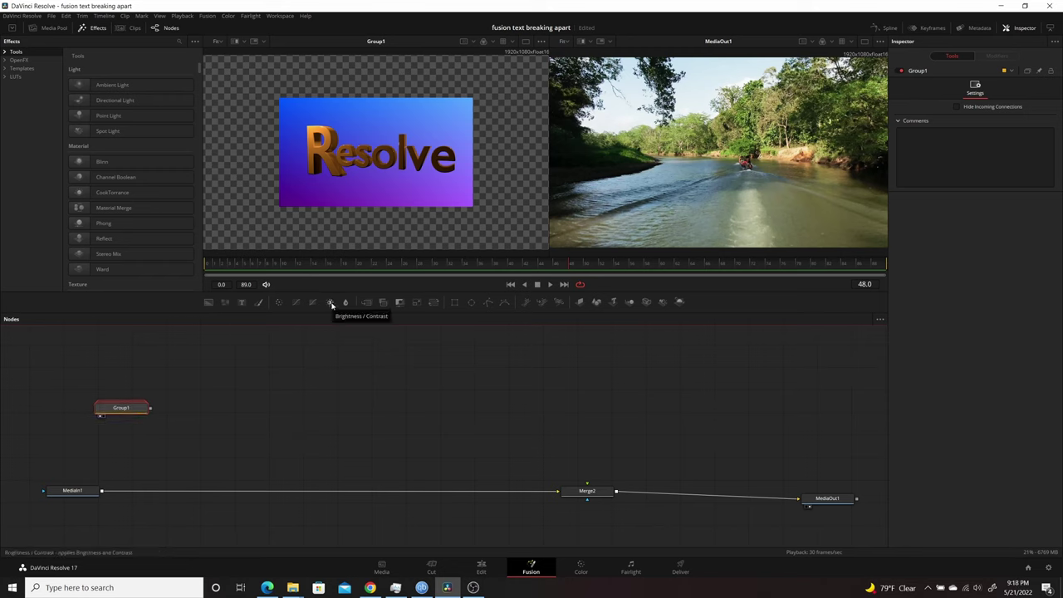
Add four unconnected Brightness/Contrast nodes in a row beside the Group1 node.
{"action": "left_click_drag", "start_coordinate": [331, 305], "coordinate": [253, 388]}
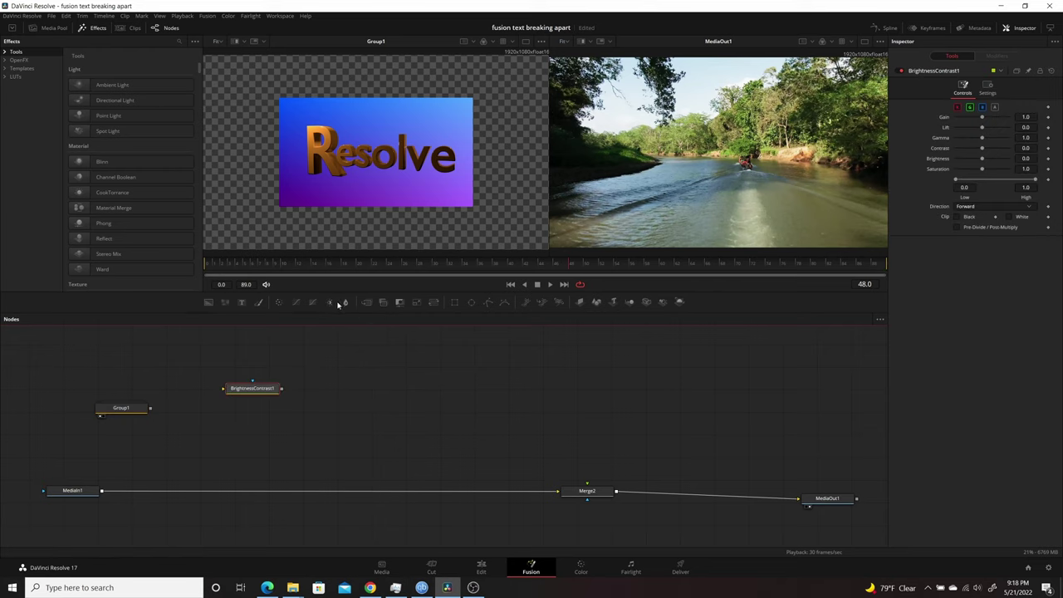
{"action": "left_click_drag", "start_coordinate": [328, 305], "coordinate": [351, 390]}
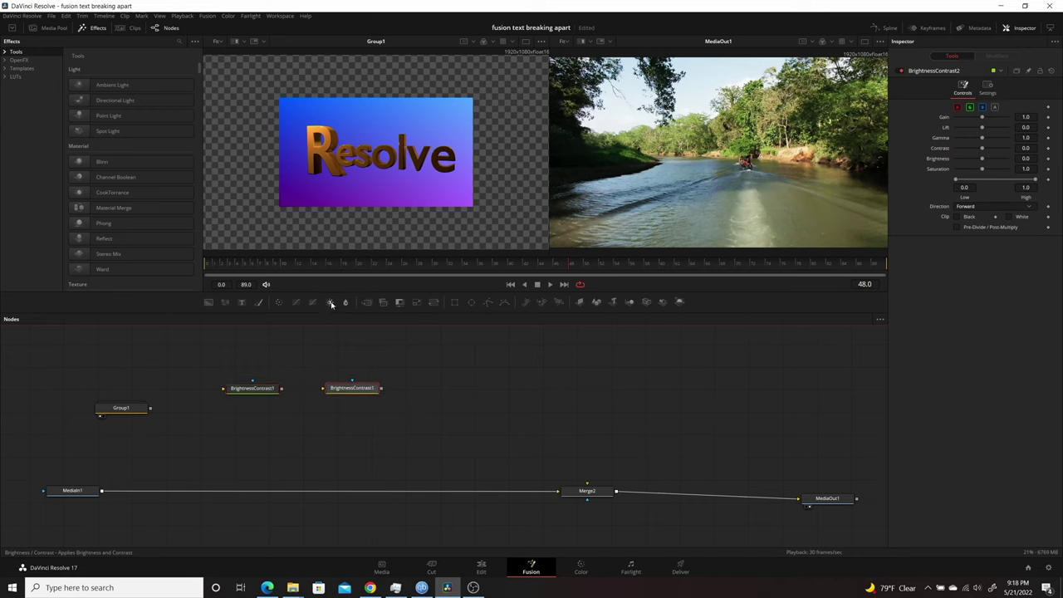
{"action": "left_click_drag", "start_coordinate": [331, 304], "coordinate": [431, 391]}
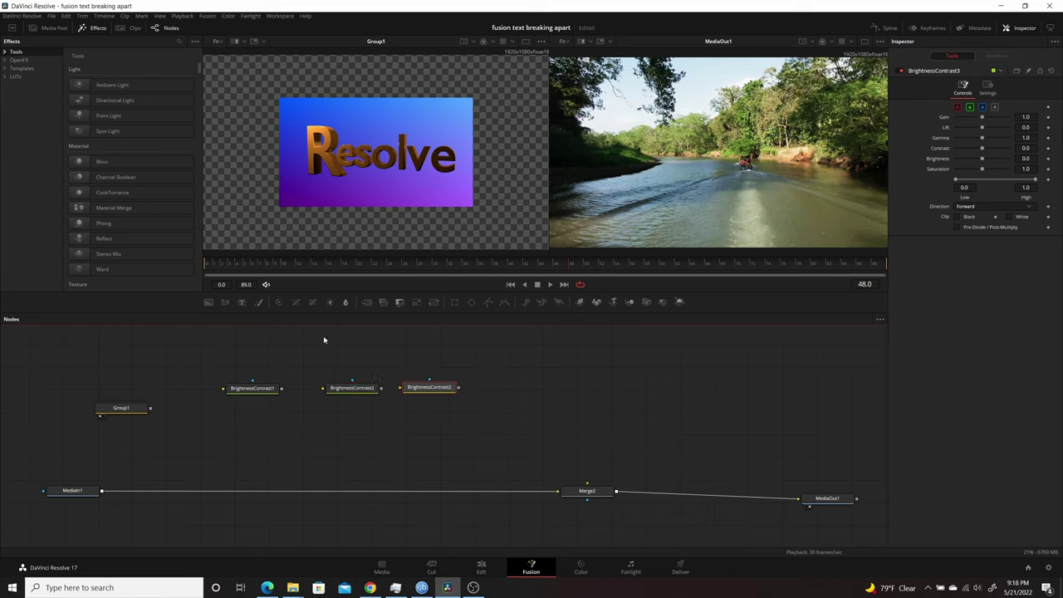
{"action": "left_click_drag", "start_coordinate": [329, 303], "coordinate": [523, 392]}
Enable the alpha channel and set the gain to 0.0 on BrightnessContrast1 and BrightnessContrast2.
{"action": "left_click", "coordinate": [248, 389]}
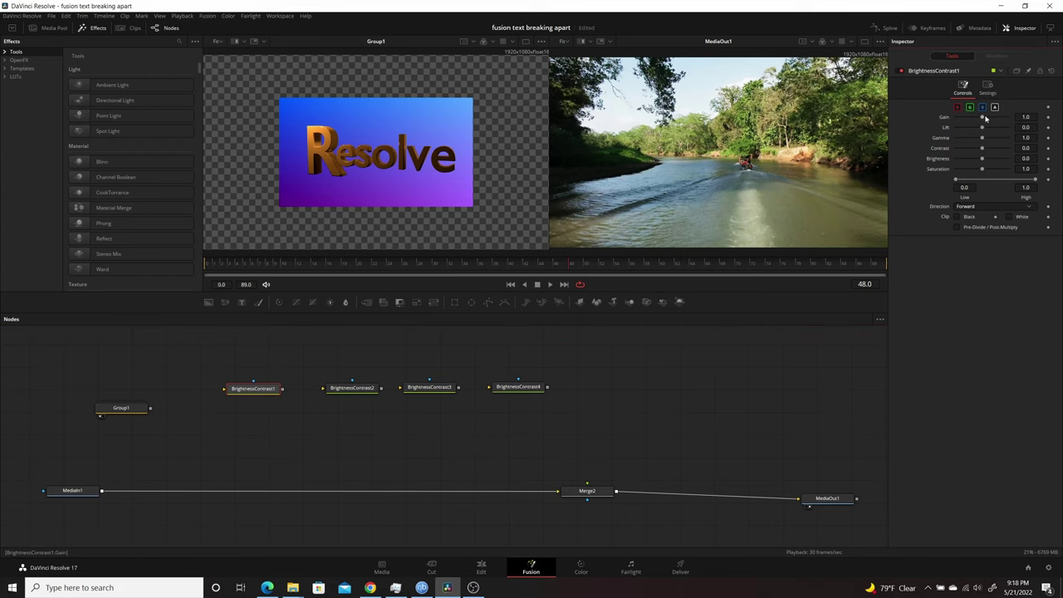
{"action": "left_click_drag", "start_coordinate": [983, 118], "coordinate": [952, 120]}
{"action": "left_click", "coordinate": [363, 393]}
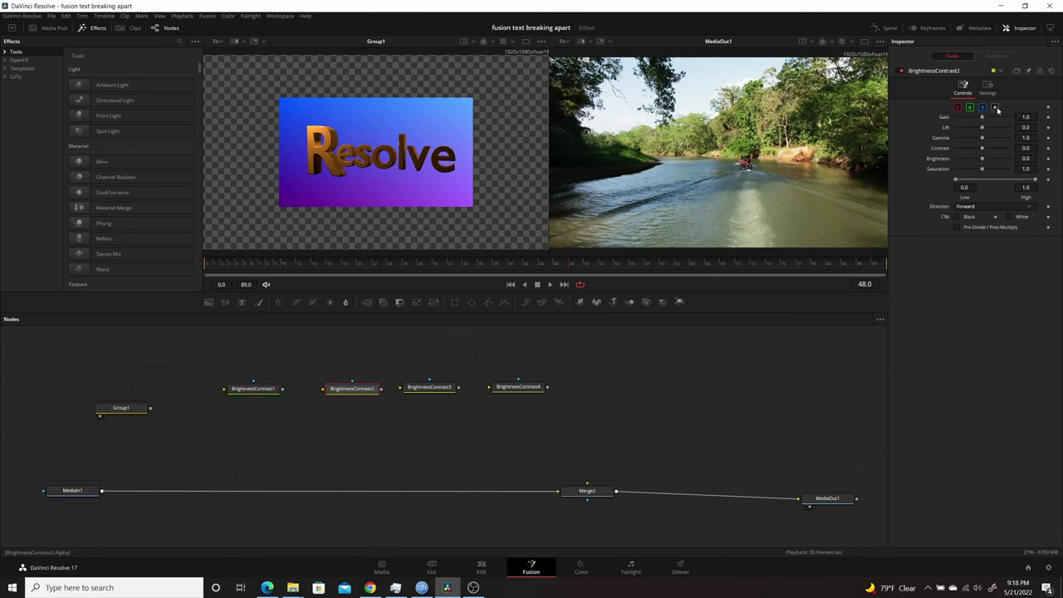
{"action": "left_click_drag", "start_coordinate": [981, 120], "coordinate": [954, 119]}
Enable the alpha channel on BrightnessContrast3 and set the gain to 0.0 on both BrightnessContrast3 and BrightnessContrast4.
{"action": "left_click", "coordinate": [446, 392]}
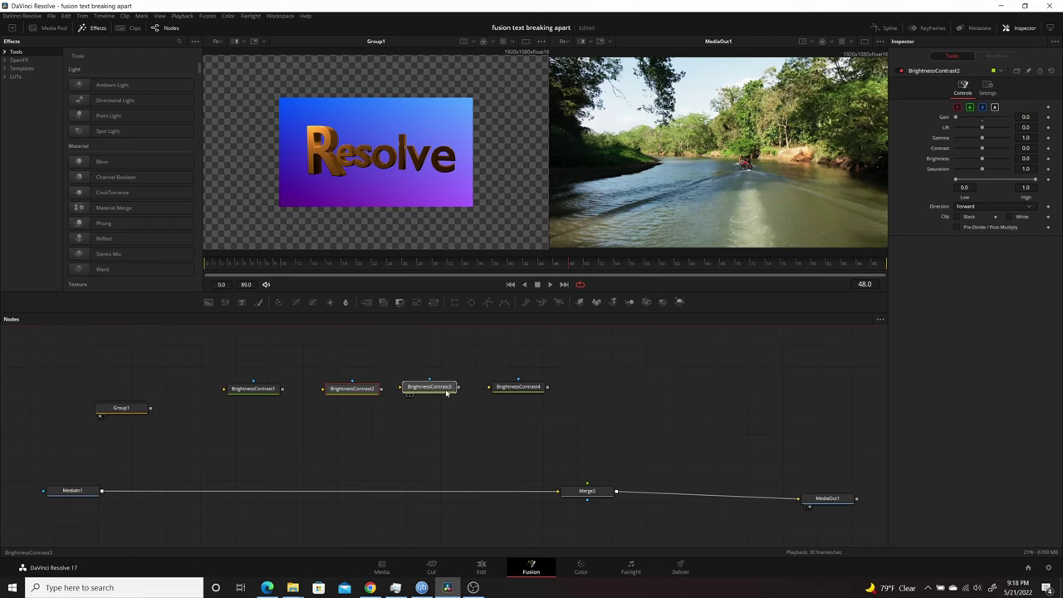
{"action": "left_click", "coordinate": [994, 106]}
{"action": "left_click_drag", "start_coordinate": [982, 120], "coordinate": [954, 119]}
{"action": "left_click", "coordinate": [525, 389]}
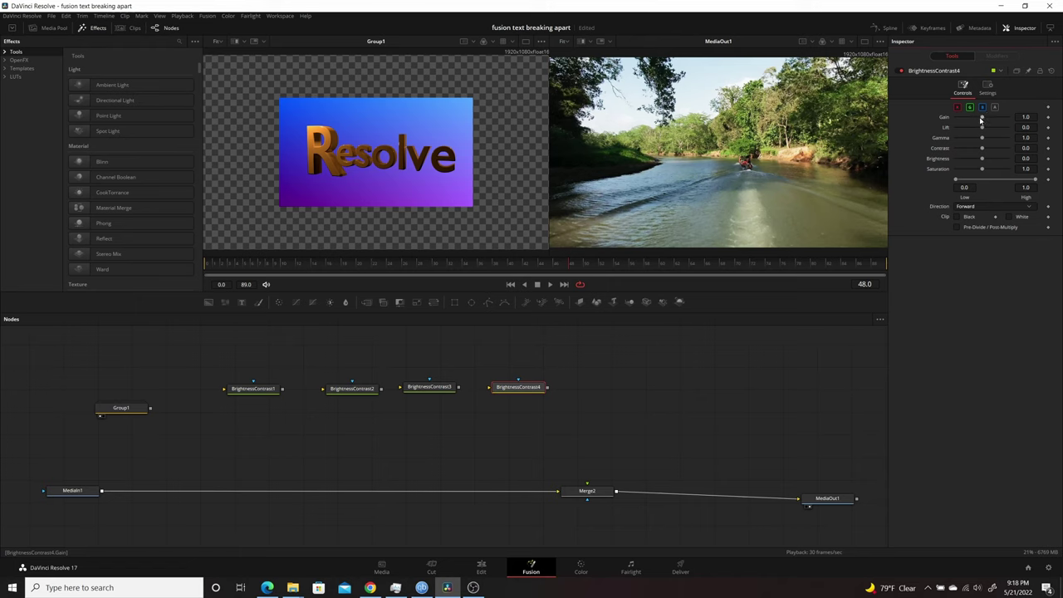
{"action": "left_click_drag", "start_coordinate": [983, 117], "coordinate": [946, 124]}
Connect the Group1 output to BrightnessContrast1 and show that node in the second viewer.
{"action": "left_click_drag", "start_coordinate": [150, 411], "coordinate": [238, 392]}
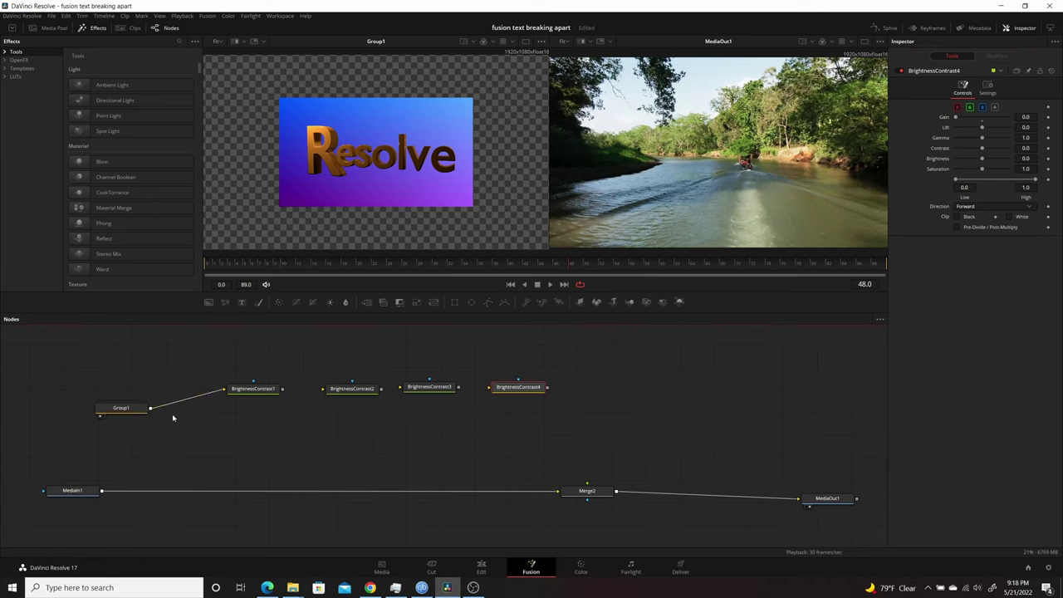
{"action": "left_click", "coordinate": [242, 390]}
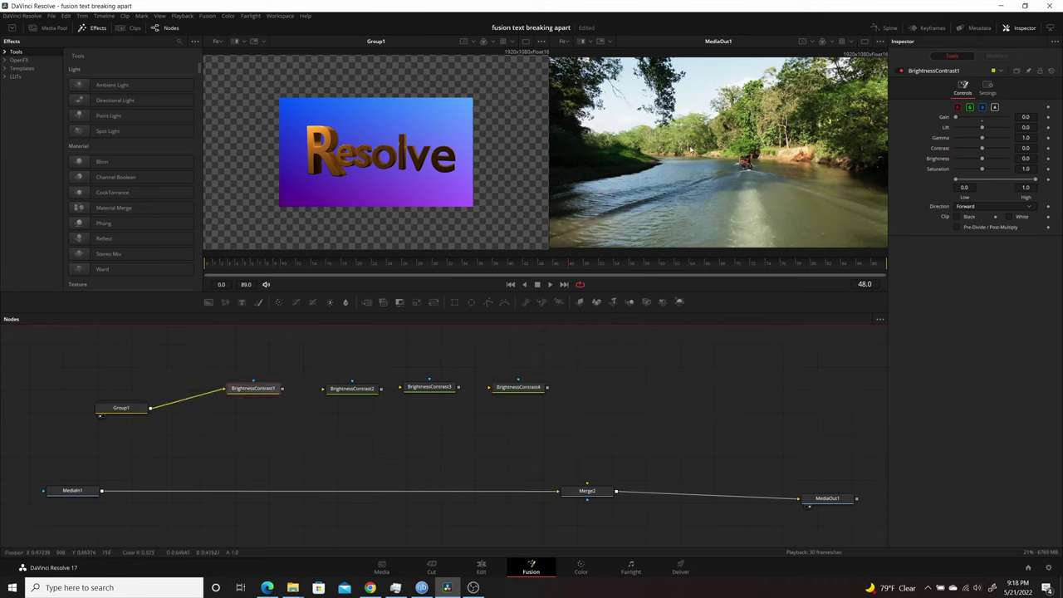
{"action": "key", "text": "2"}
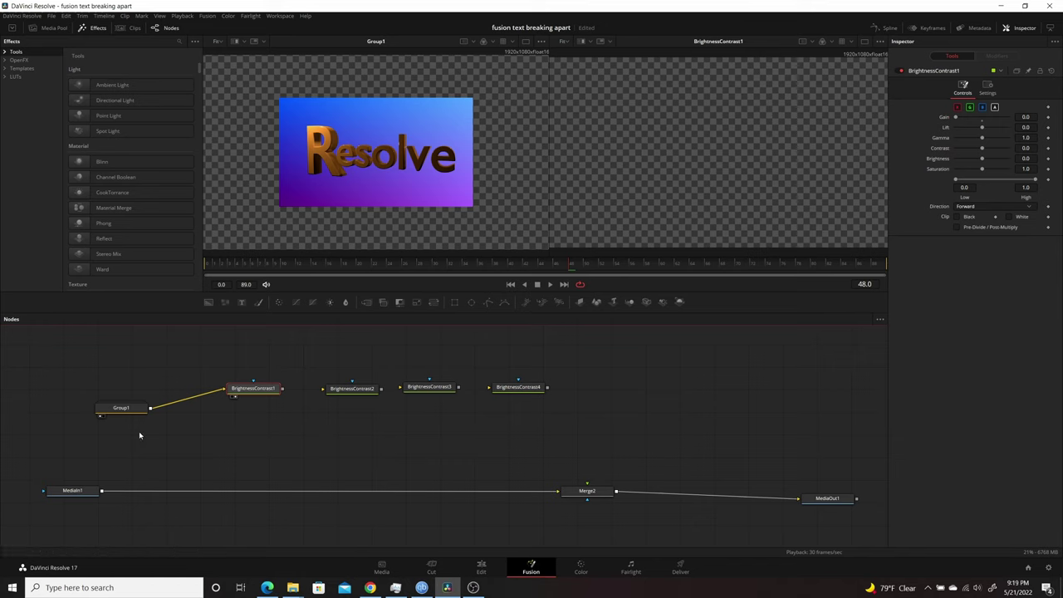
Connect the Group1 output to BrightnessContrast2, BrightnessContrast3 and BrightnessContrast4 as well.
{"action": "left_click_drag", "start_coordinate": [151, 409], "coordinate": [331, 384]}
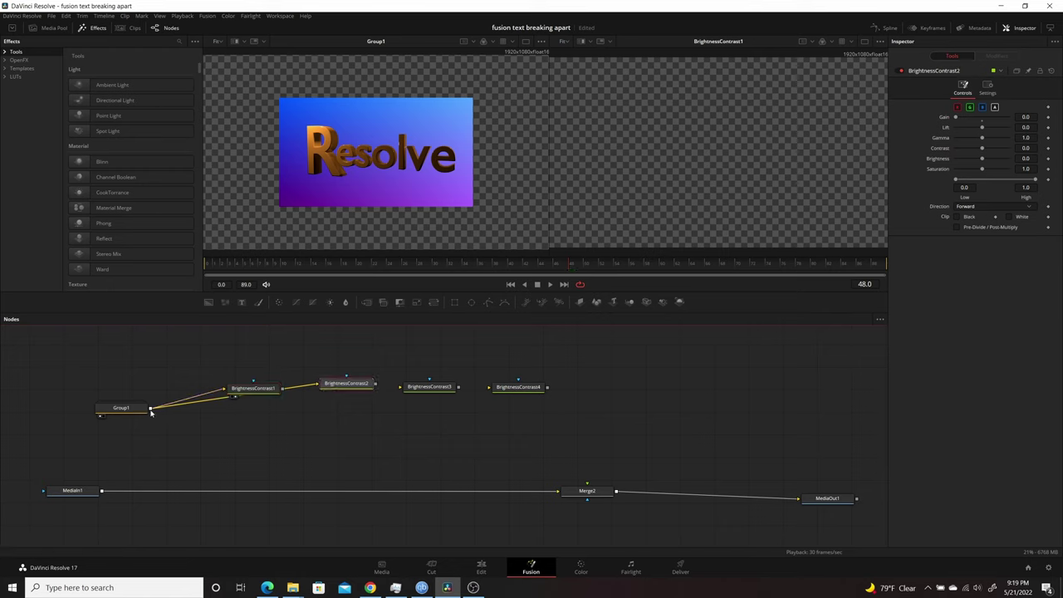
{"action": "left_click_drag", "start_coordinate": [150, 413], "coordinate": [415, 392]}
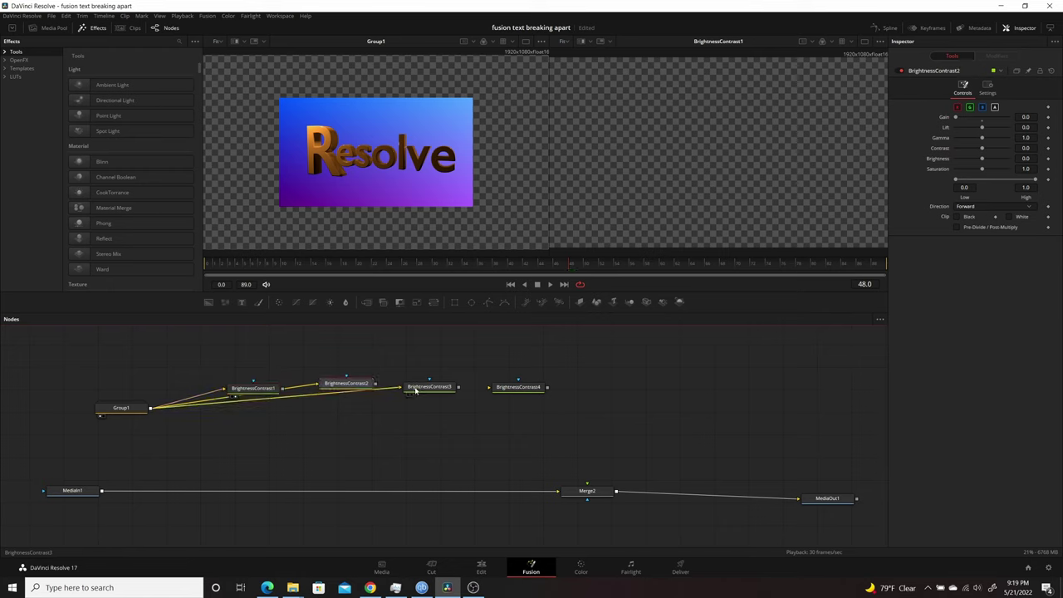
{"action": "left_click_drag", "start_coordinate": [151, 408], "coordinate": [499, 392]}
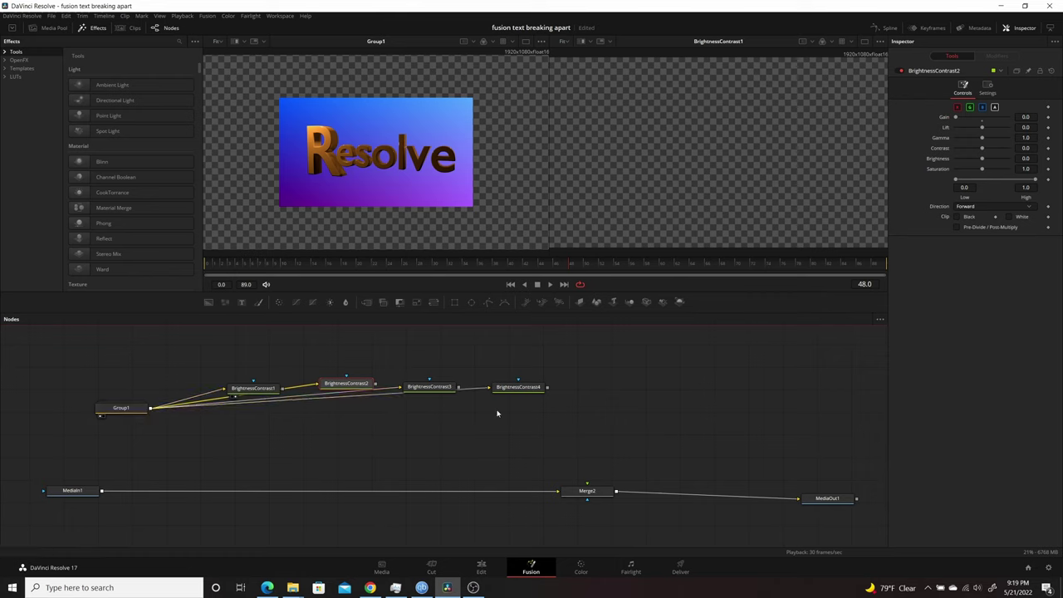
Move Group1 and all four Brightness/Contrast nodes down together, closer to the MediaIn1 to Merge2 line, and deselect them.
{"action": "left_click_drag", "start_coordinate": [109, 380], "coordinate": [565, 423]}
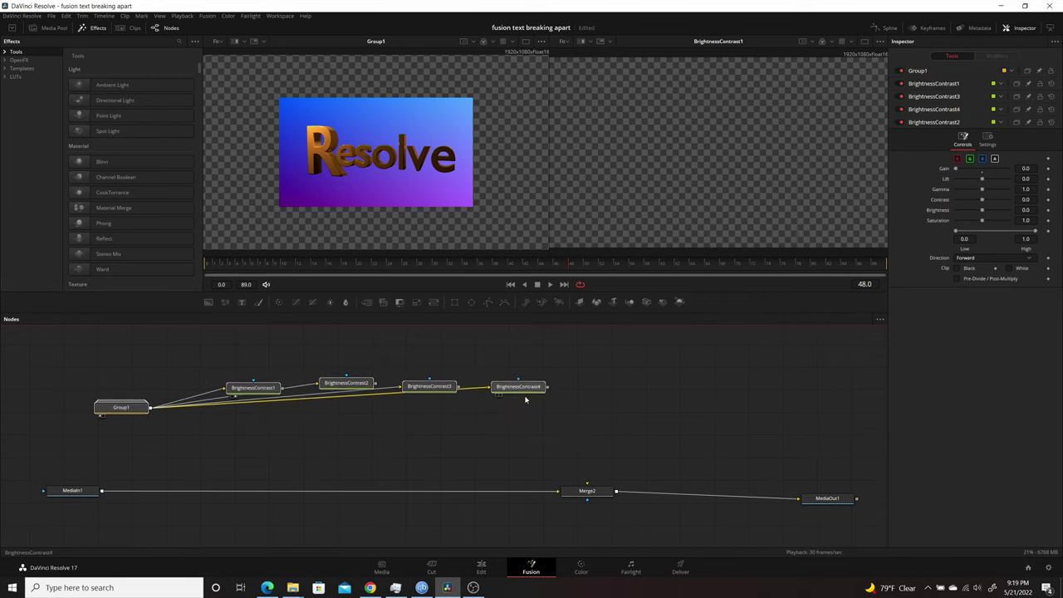
{"action": "left_click_drag", "start_coordinate": [521, 397], "coordinate": [530, 436]}
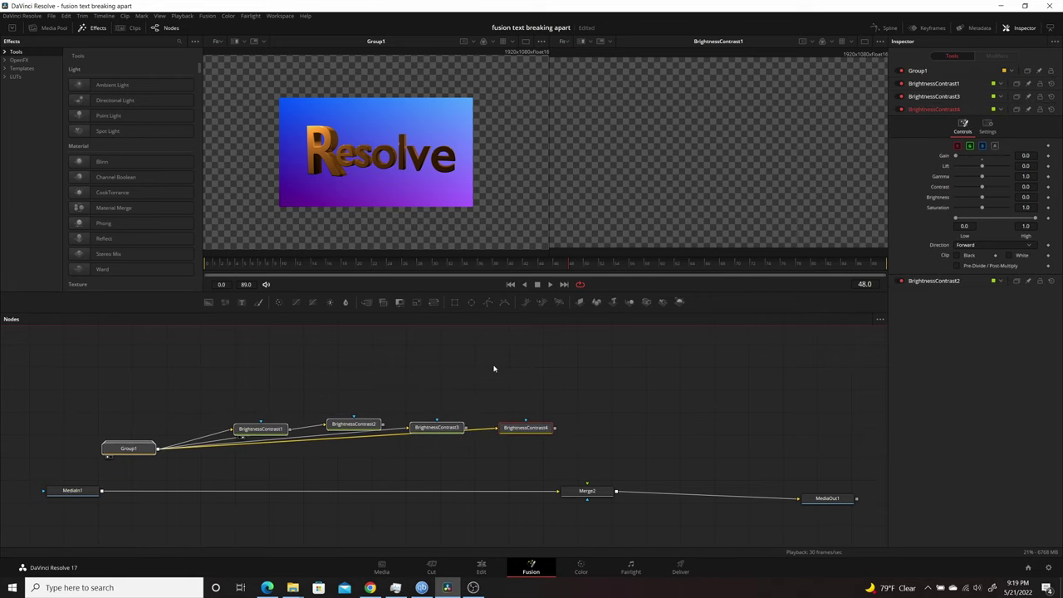
{"action": "left_click", "coordinate": [373, 411]}
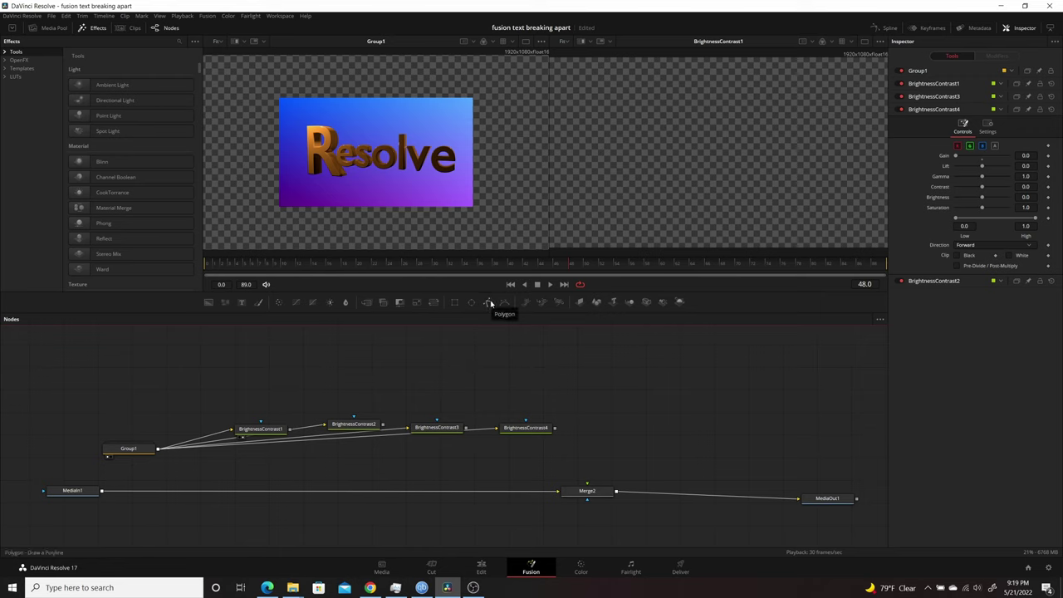
Add a Polygon node above BrightnessContrast1 and draw a closed rectangular mask around the upper-left quarter of the Resolve image.
{"action": "left_click_drag", "start_coordinate": [490, 304], "coordinate": [240, 371]}
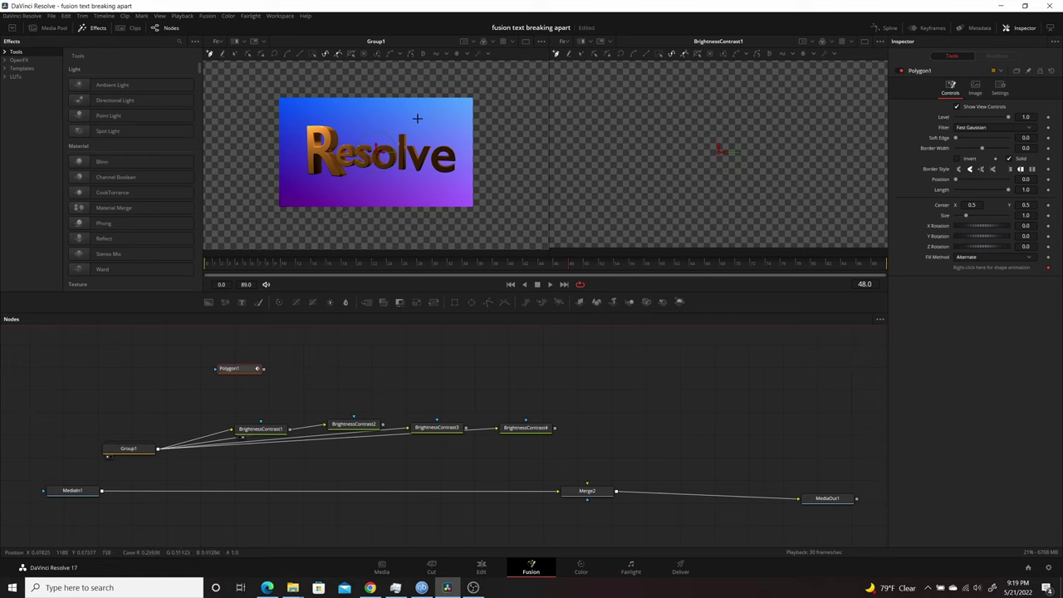
{"action": "left_click_drag", "start_coordinate": [247, 374], "coordinate": [244, 373]}
{"action": "left_click", "coordinate": [372, 93]}
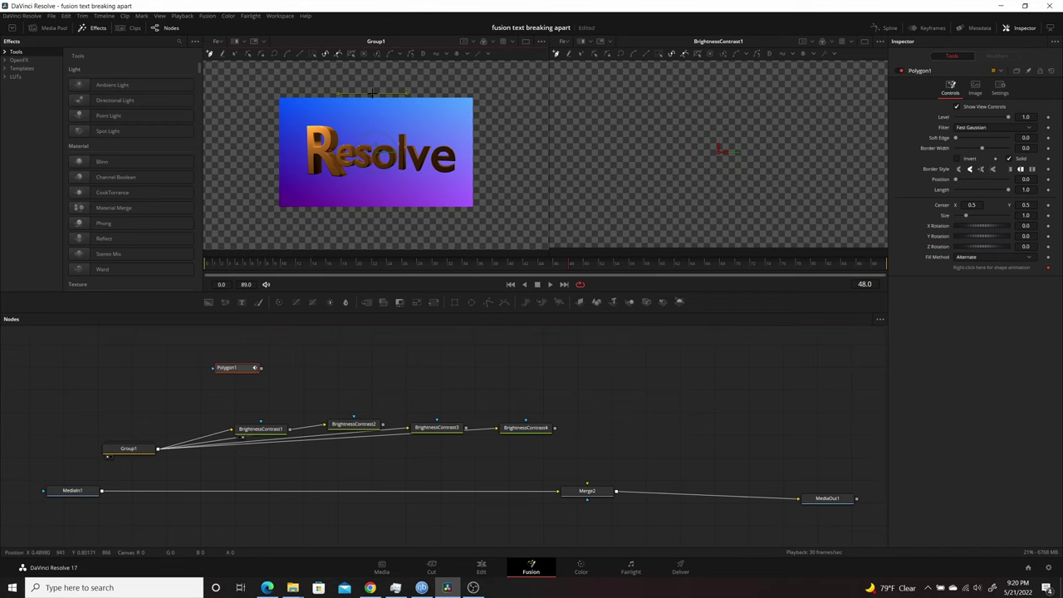
{"action": "left_click", "coordinate": [267, 93]}
{"action": "left_click", "coordinate": [269, 154]}
{"action": "left_click", "coordinate": [373, 154]}
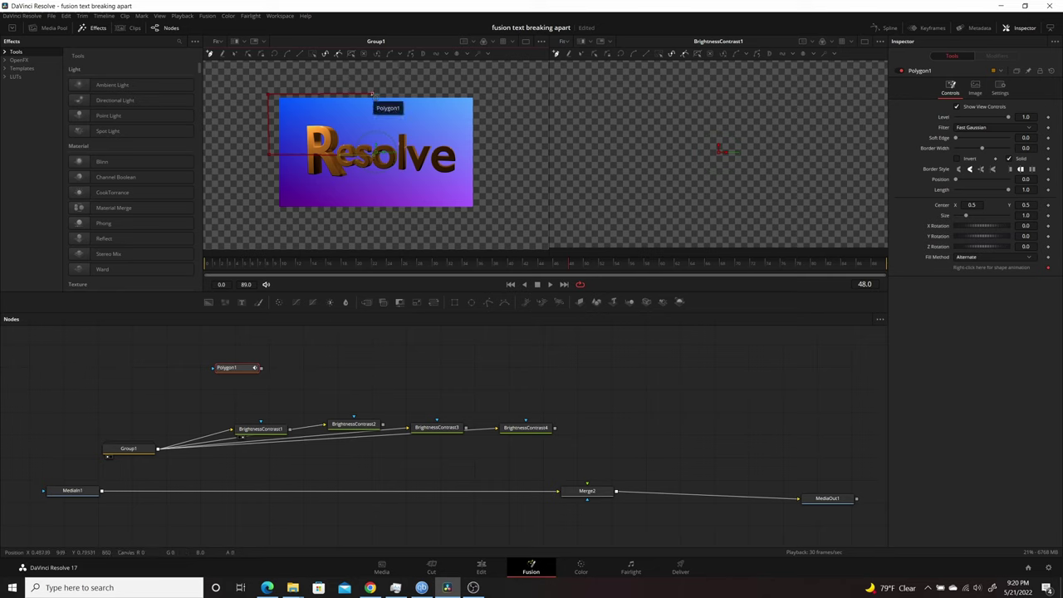
{"action": "left_click", "coordinate": [274, 55]}
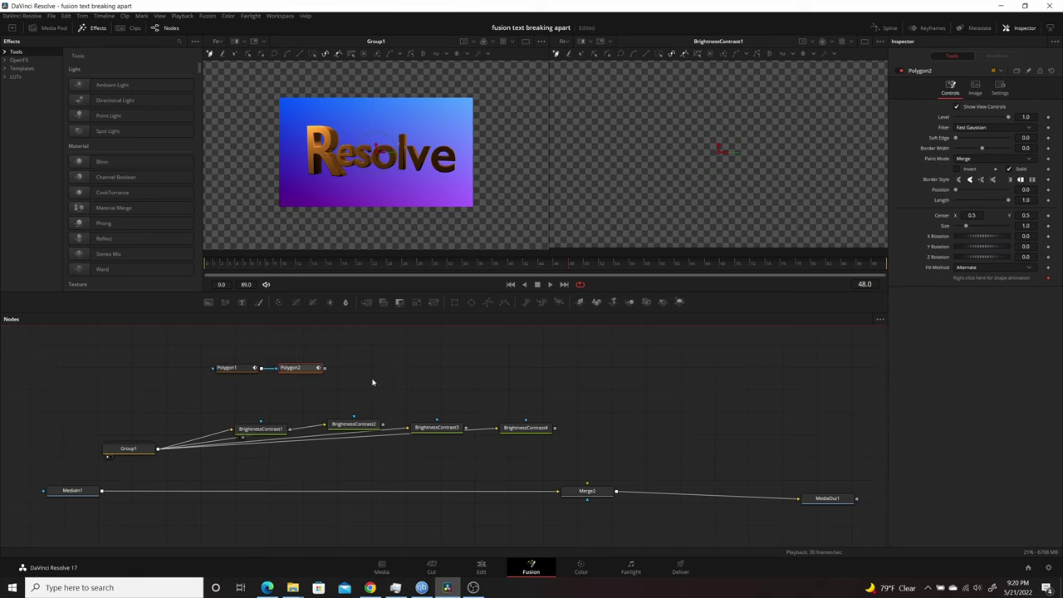
Place Polygon2 beside Polygon1 and draw its closed mask around the image's lower-left quarter, with both nodes selected so Polygon1's outline shows.
{"action": "left_click_drag", "start_coordinate": [306, 371], "coordinate": [313, 370]}
{"action": "left_click_drag", "start_coordinate": [213, 341], "coordinate": [331, 376]}
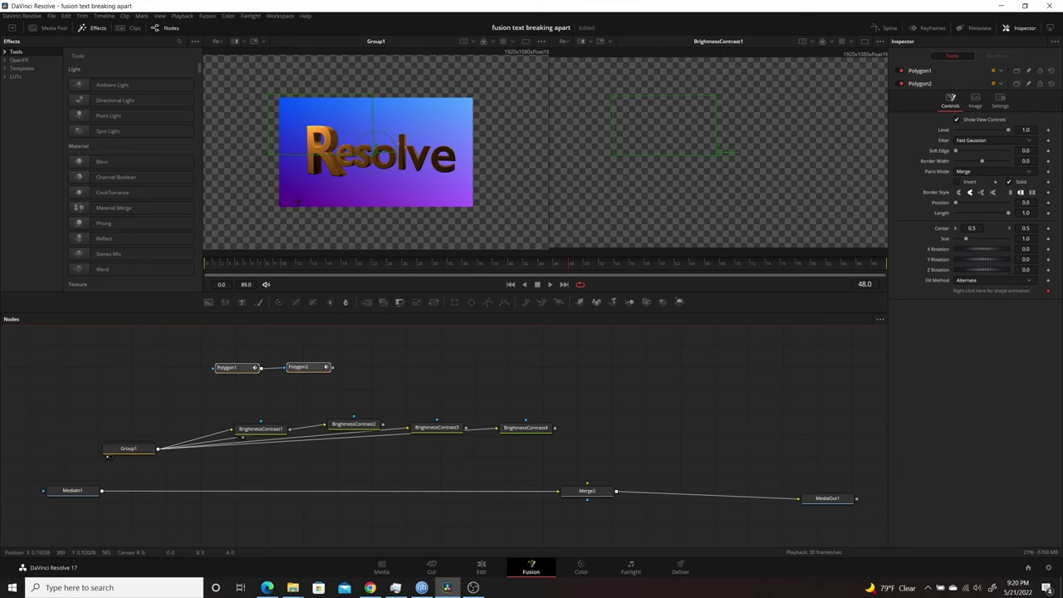
{"action": "left_click", "coordinate": [305, 369]}
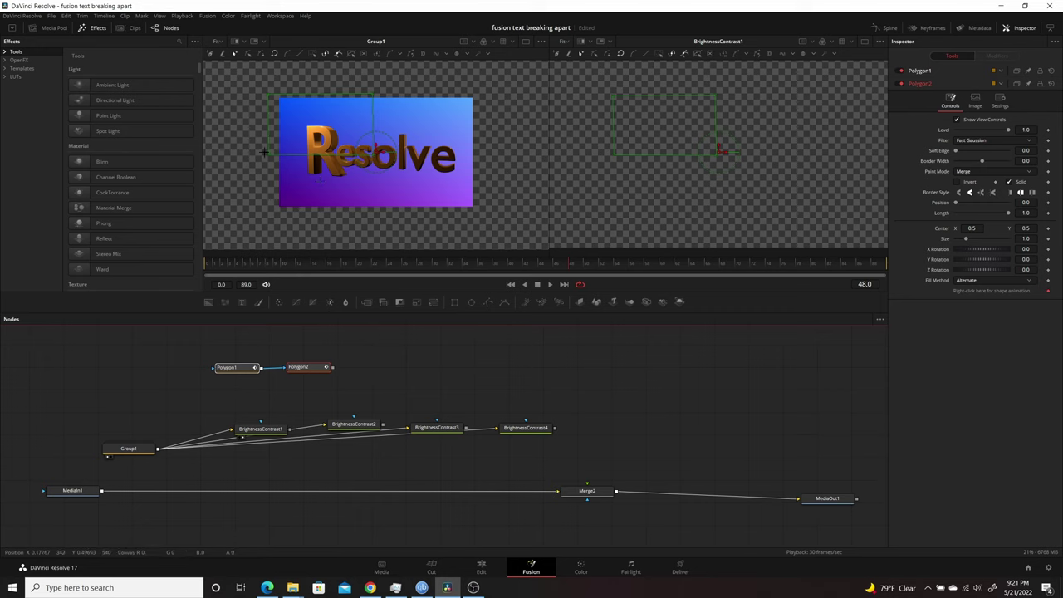
{"action": "left_click", "coordinate": [264, 152]}
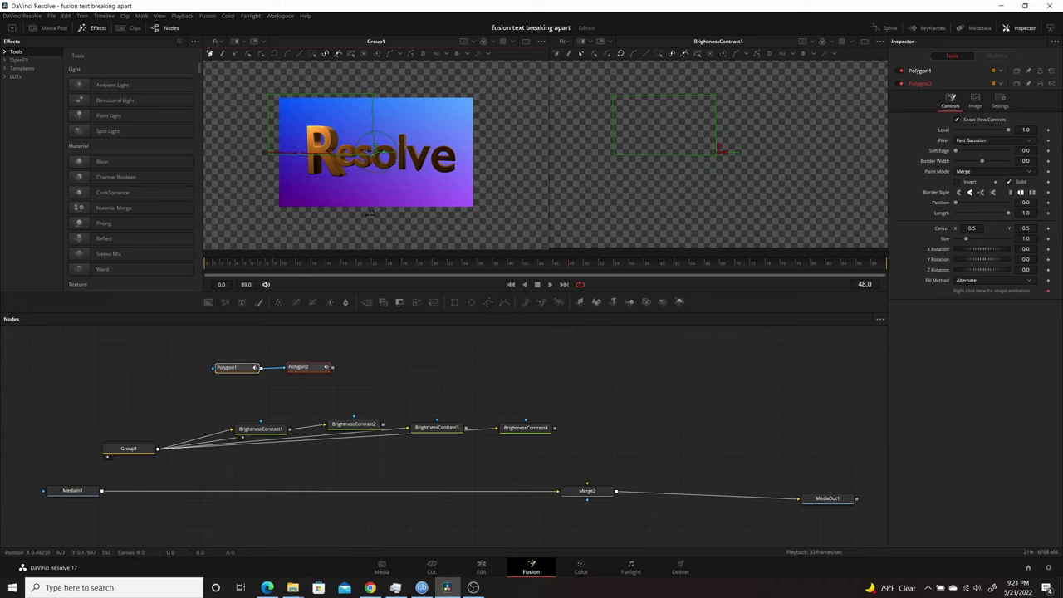
{"action": "left_click", "coordinate": [273, 218]}
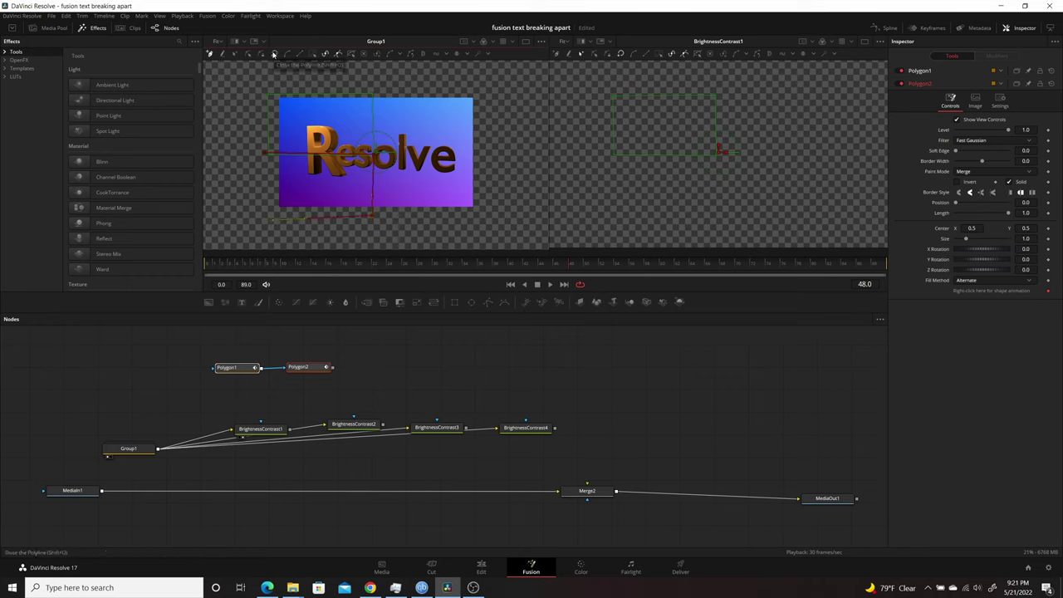
{"action": "left_click", "coordinate": [274, 55]}
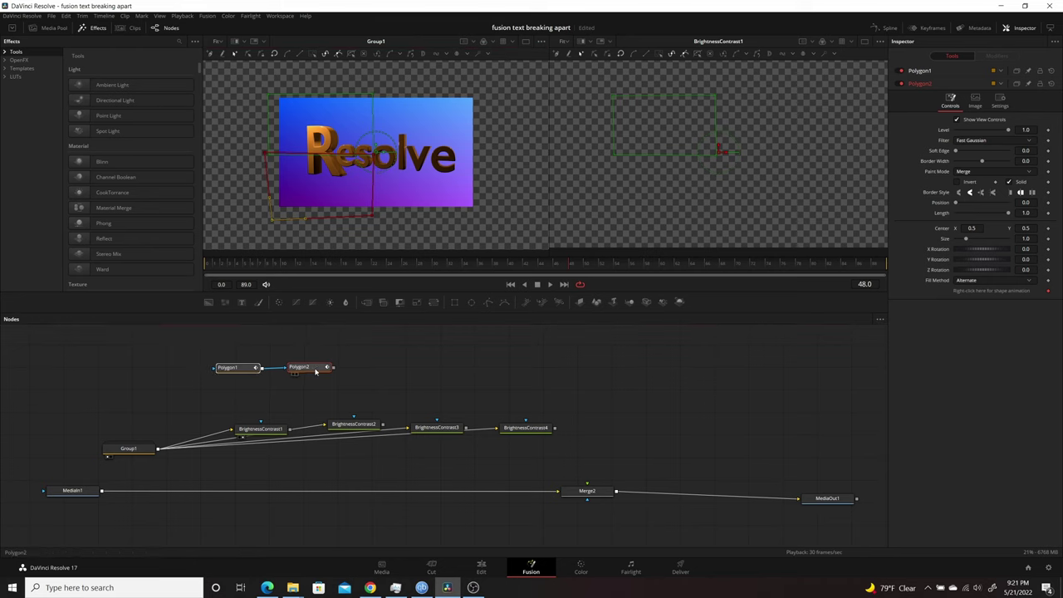
Add a third Polygon node after Polygon2 and draw its closed mask around the image's upper-right quarter, with the earlier polygon outlines shown.
{"action": "left_click_drag", "start_coordinate": [315, 371], "coordinate": [317, 371]}
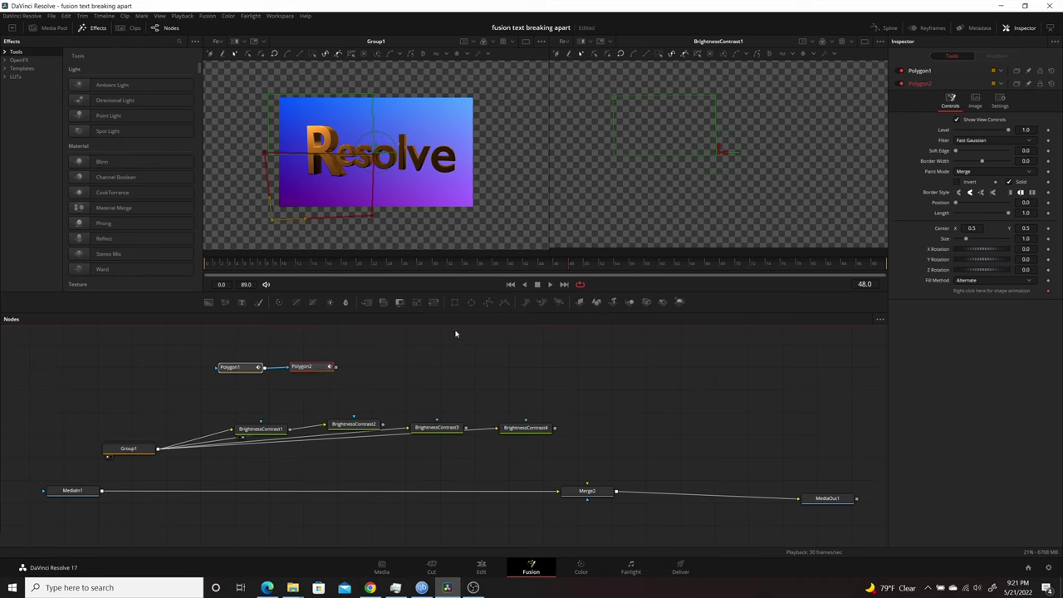
{"action": "left_click", "coordinate": [489, 304]}
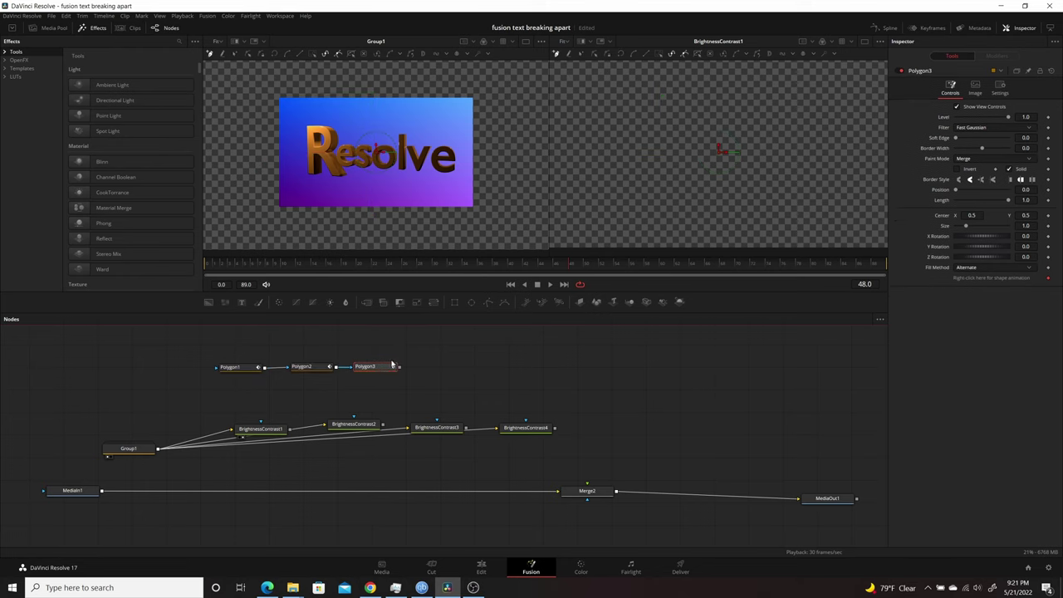
{"action": "left_click_drag", "start_coordinate": [219, 342], "coordinate": [382, 383]}
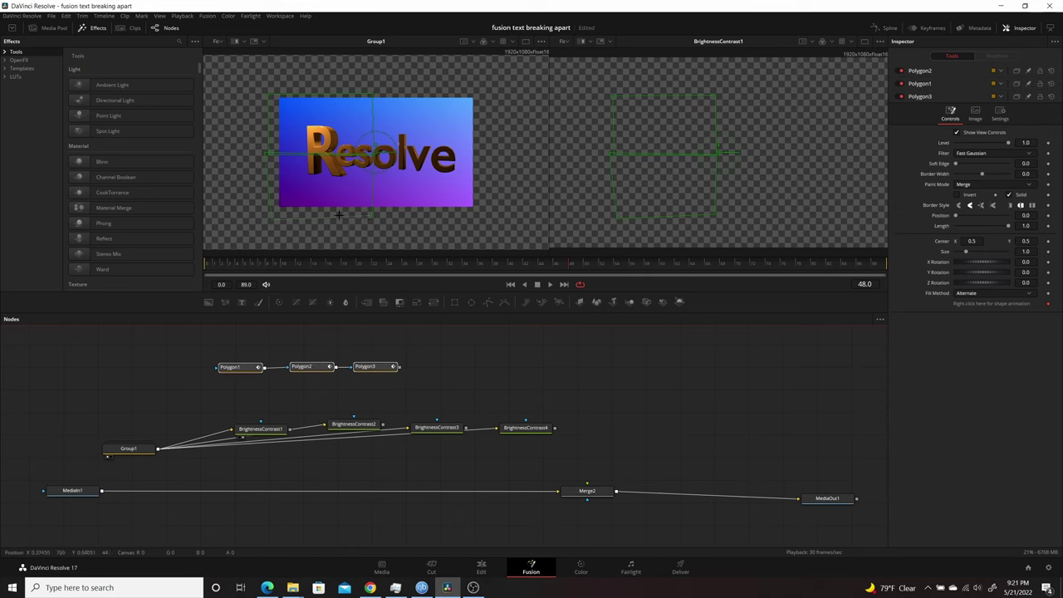
{"action": "left_click", "coordinate": [382, 369]}
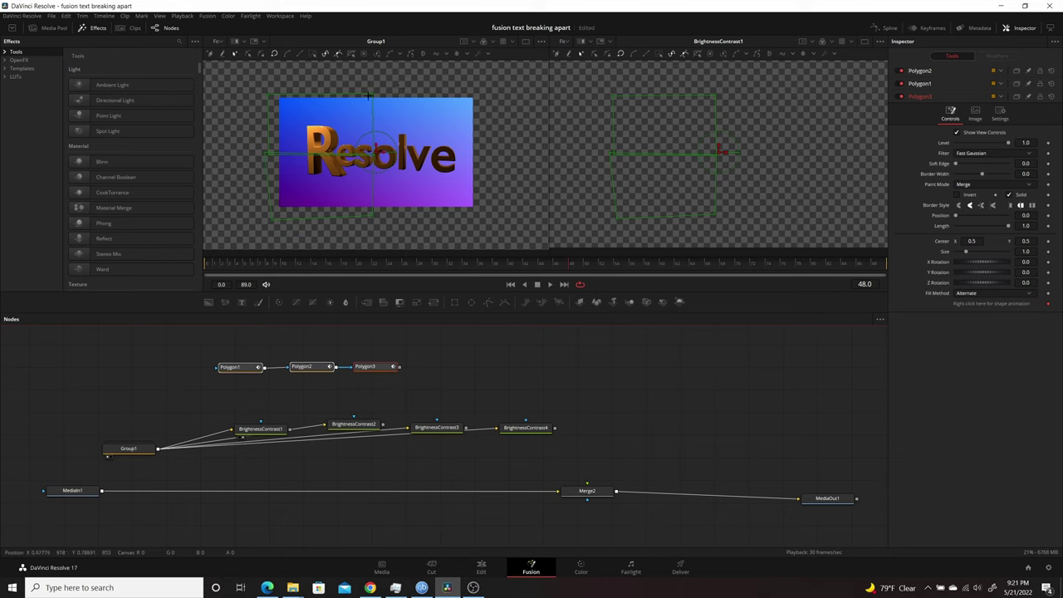
{"action": "left_click", "coordinate": [481, 94]}
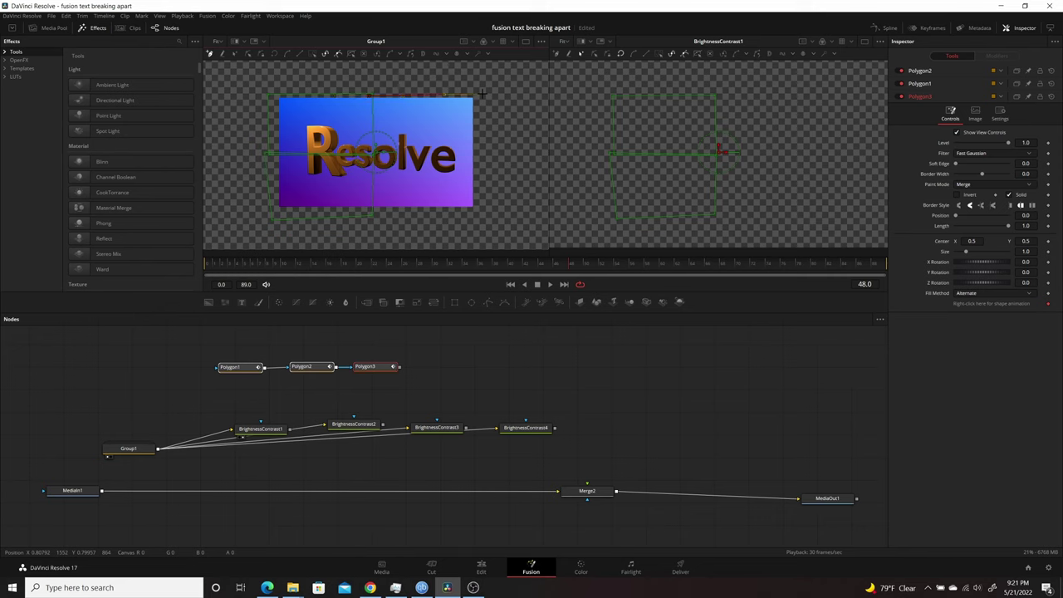
{"action": "left_click", "coordinate": [477, 158]}
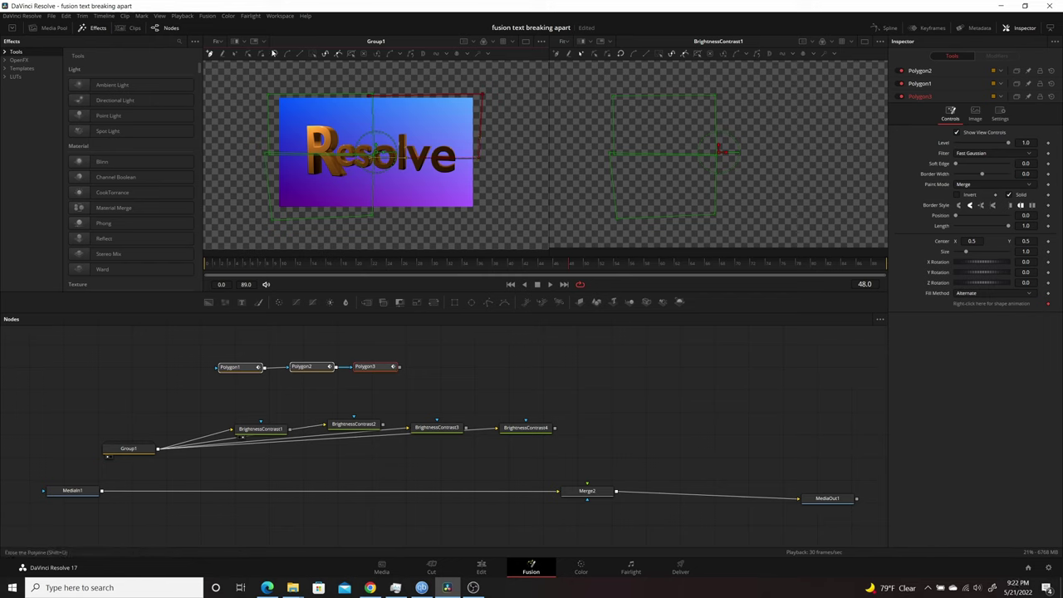
{"action": "left_click", "coordinate": [277, 53]}
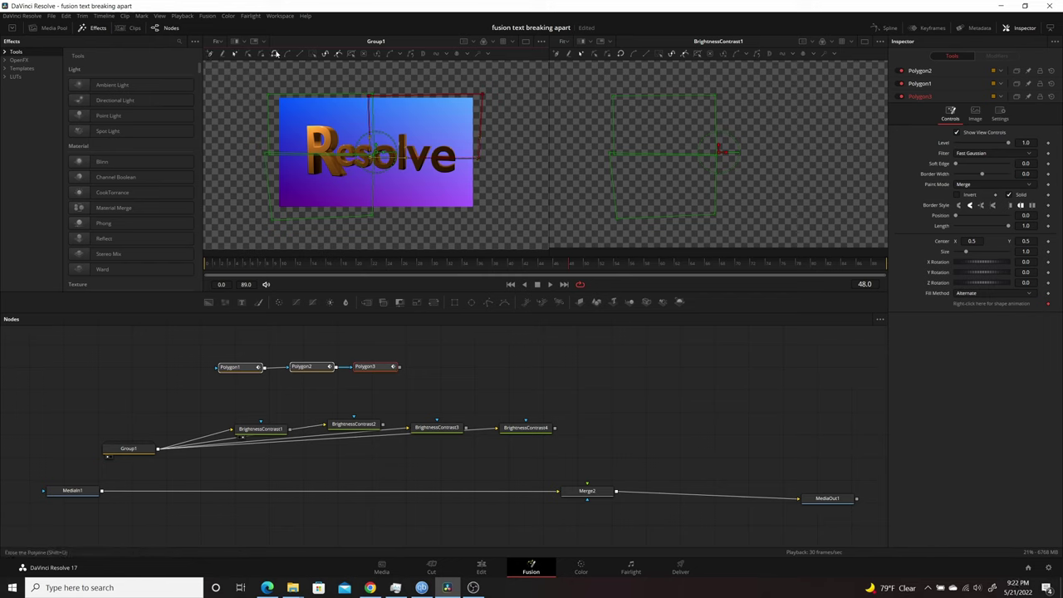
Add a fourth Polygon node after Polygon3 and draw its closed mask around the image's lower-right quarter, showing all polygon outlines as guides.
{"action": "left_click", "coordinate": [375, 368]}
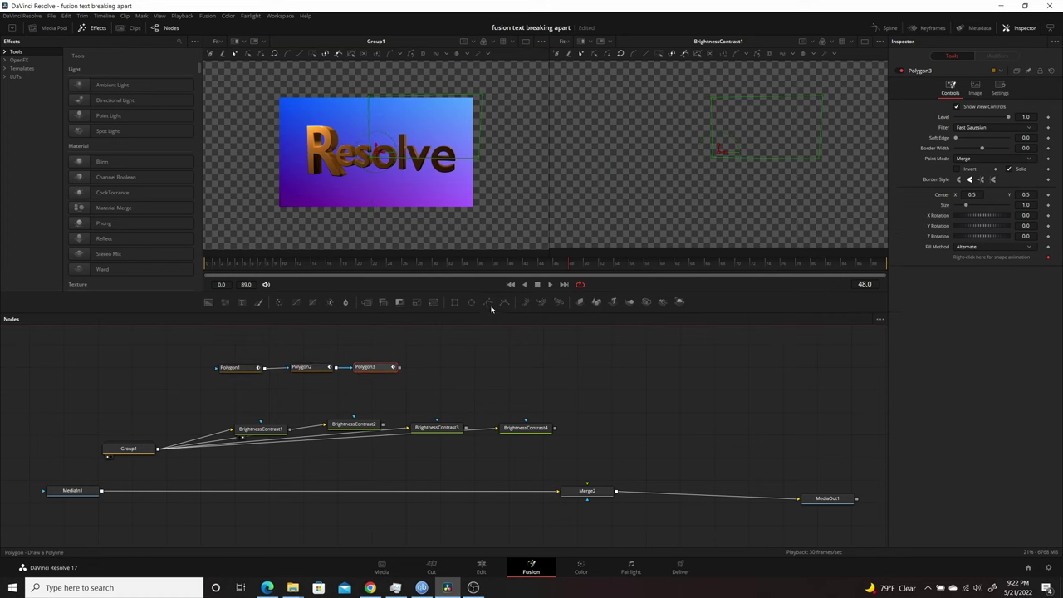
{"action": "left_click", "coordinate": [490, 304]}
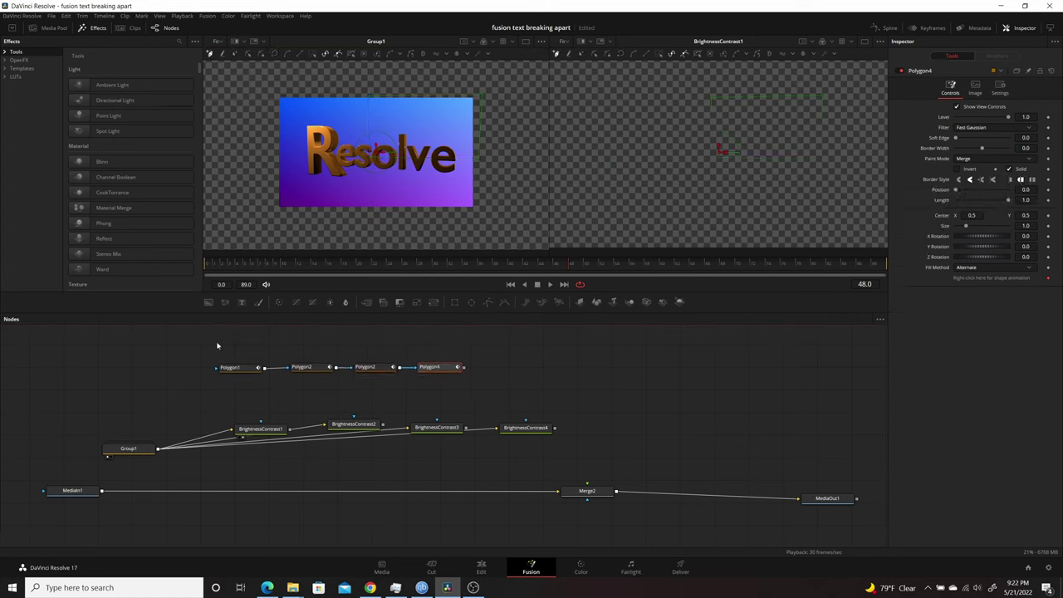
{"action": "left_click_drag", "start_coordinate": [217, 345], "coordinate": [449, 371]}
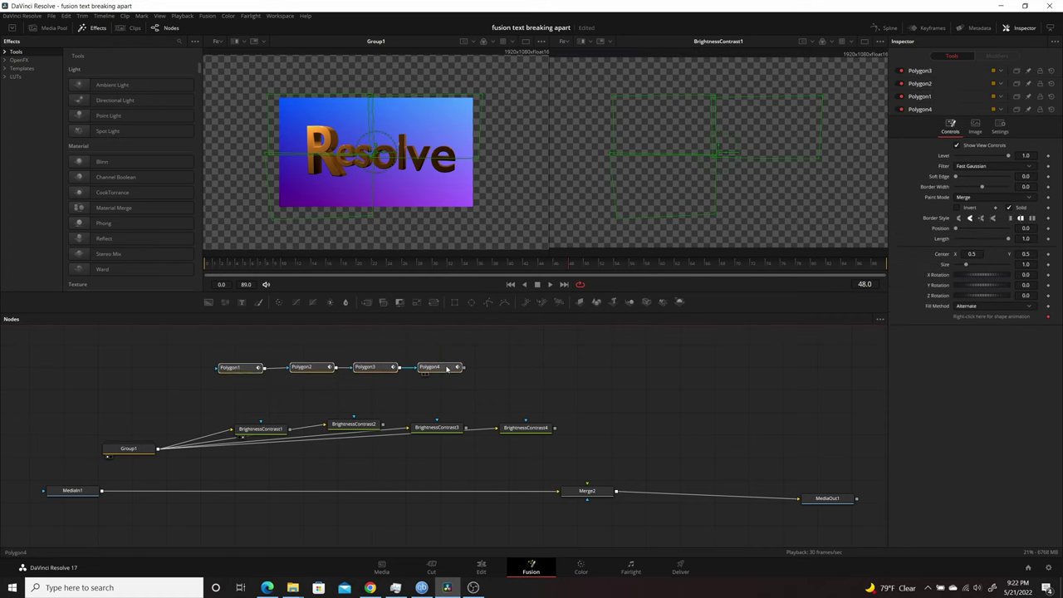
{"action": "left_click", "coordinate": [447, 368]}
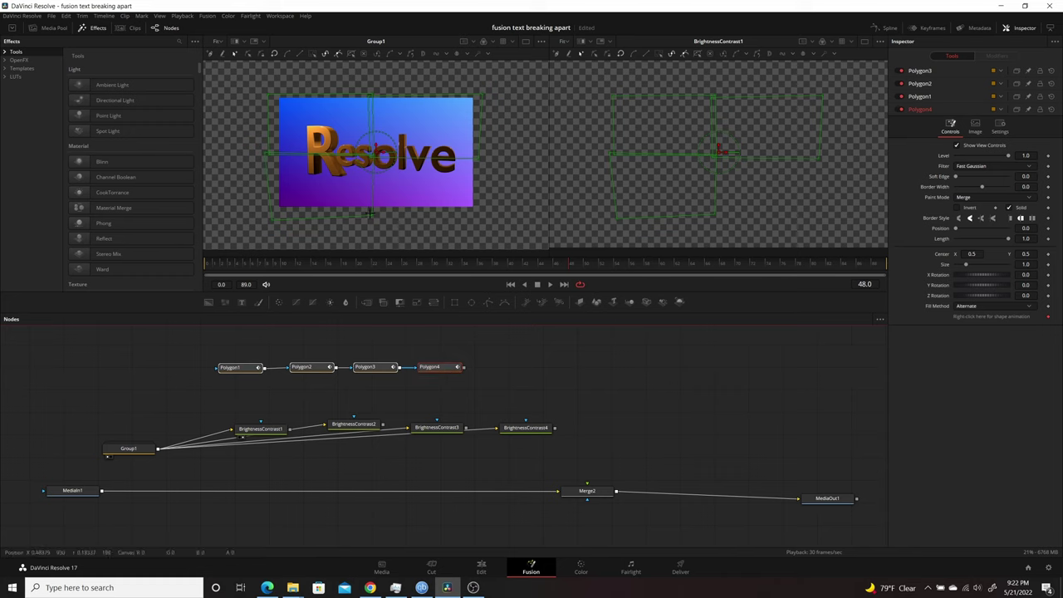
{"action": "left_click_drag", "start_coordinate": [368, 210], "coordinate": [479, 216]}
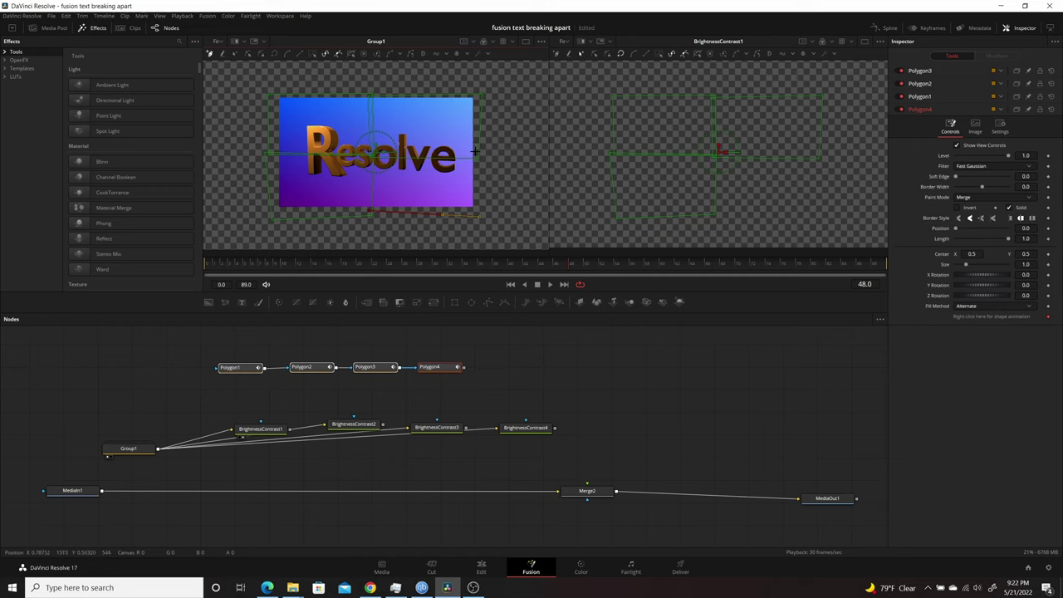
{"action": "left_click", "coordinate": [372, 154]}
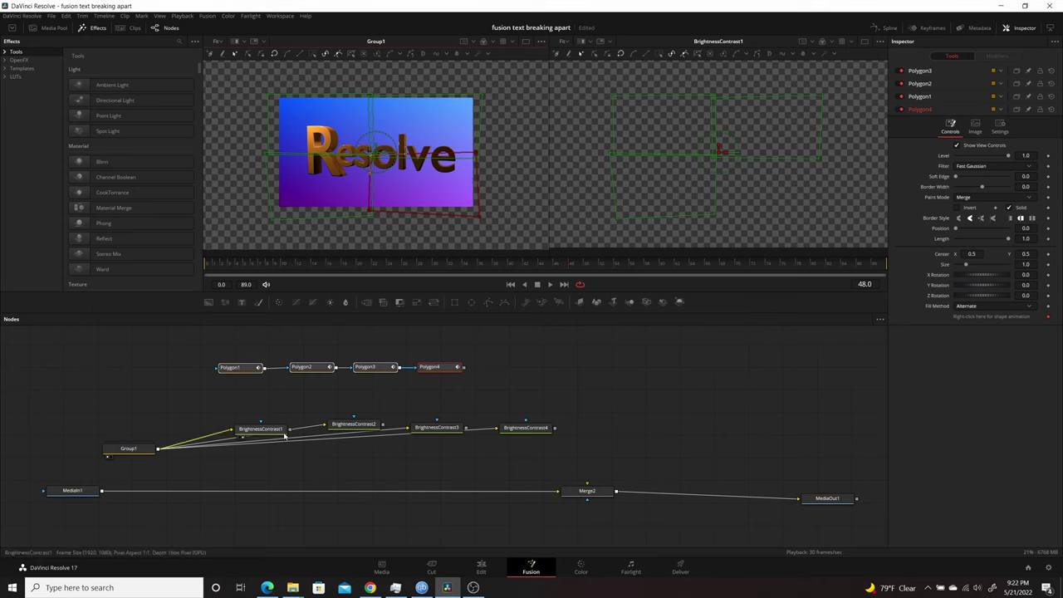
Move BrightnessContrast1, BrightnessContrast2 and BrightnessContrast3 slightly upward so they line up in a row.
{"action": "mouse_move", "coordinate": [281, 430]}
{"action": "left_mouse_down"}
{"action": "mouse_move", "coordinate": [270, 432]}
{"action": "mouse_move", "coordinate": [275, 421]}
{"action": "left_mouse_up"}
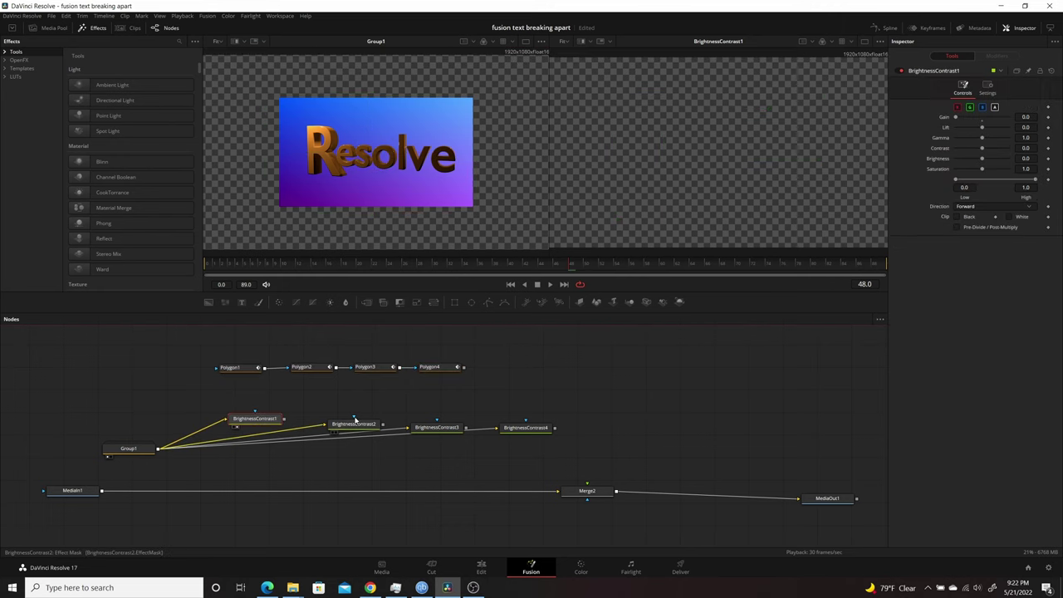
{"action": "left_click_drag", "start_coordinate": [355, 424], "coordinate": [358, 418]}
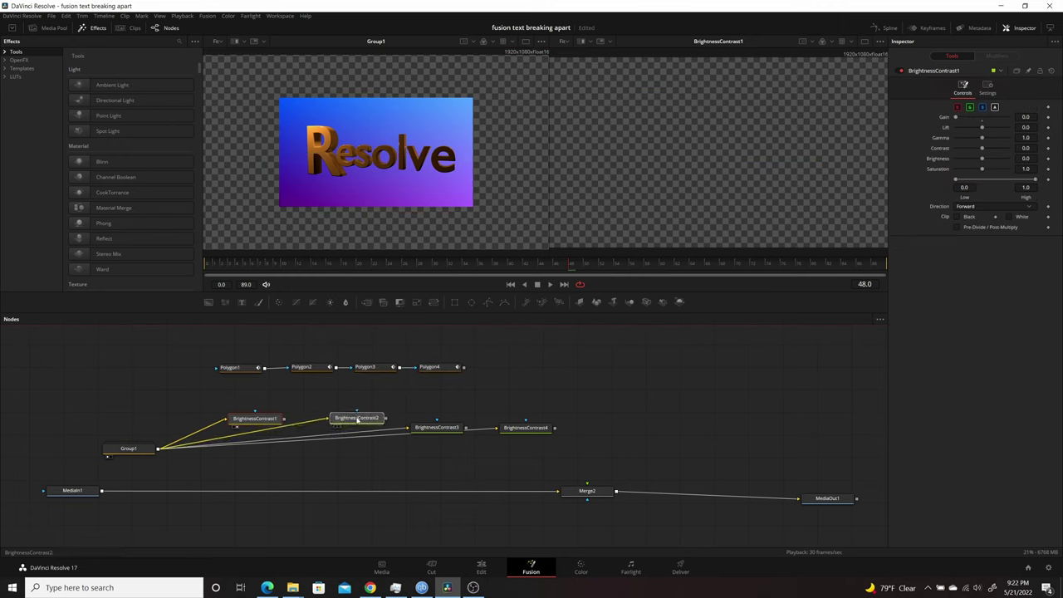
{"action": "left_click_drag", "start_coordinate": [422, 428], "coordinate": [429, 417]}
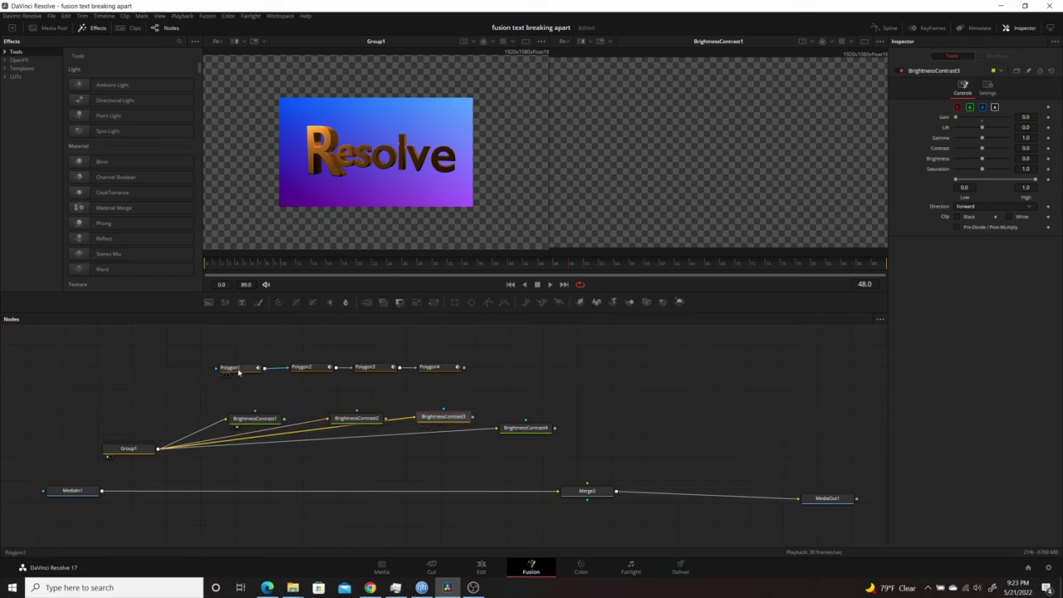
Disconnect the four Polygon nodes from one another and place each above the Brightness/Contrast node with the same number.
{"action": "left_click_drag", "start_coordinate": [239, 372], "coordinate": [175, 348]}
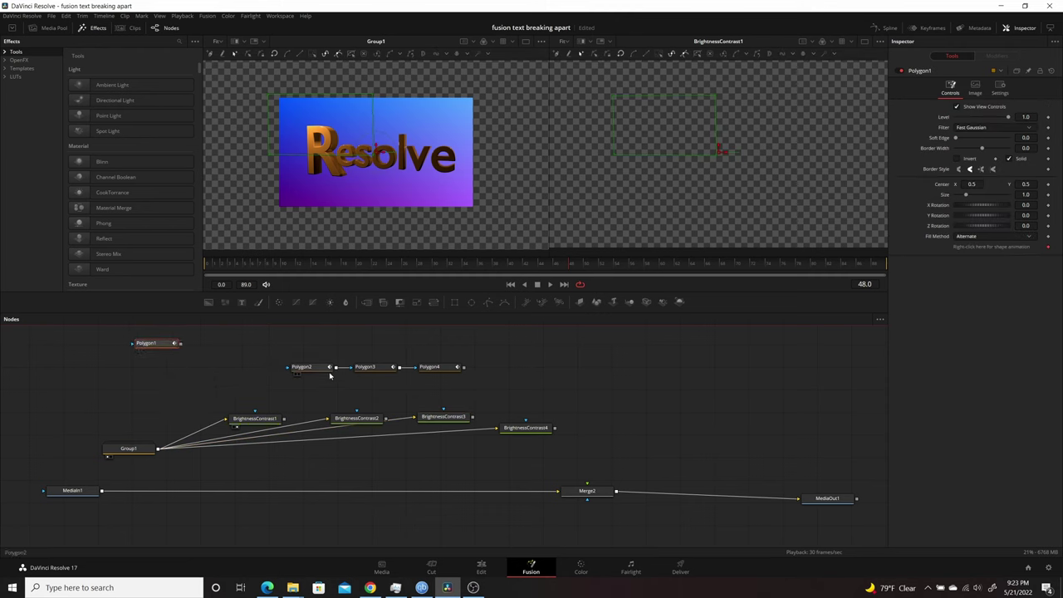
{"action": "left_click_drag", "start_coordinate": [319, 371], "coordinate": [246, 375]}
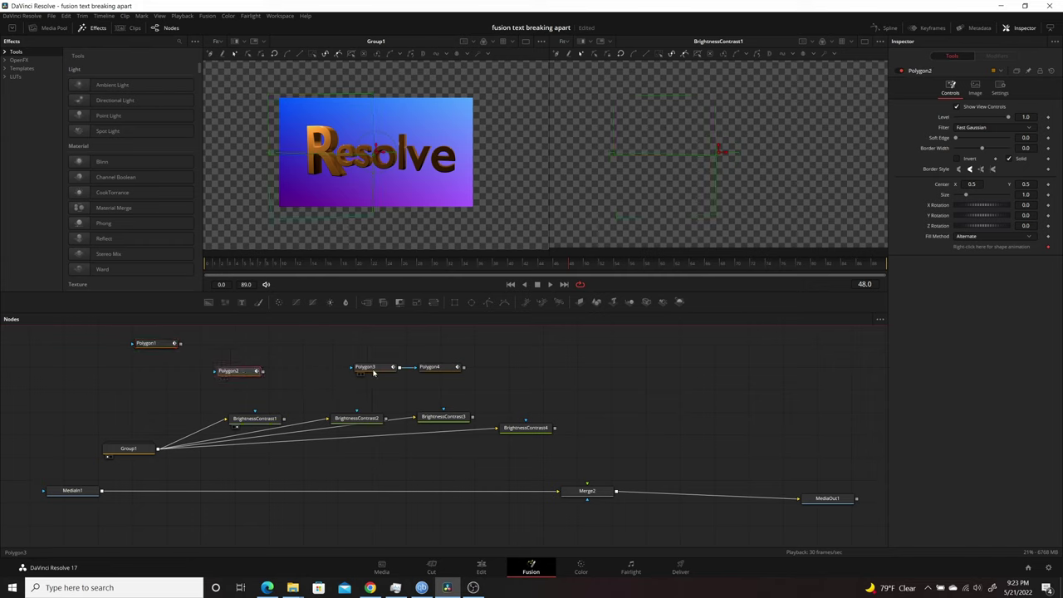
{"action": "left_click_drag", "start_coordinate": [370, 366], "coordinate": [358, 361]}
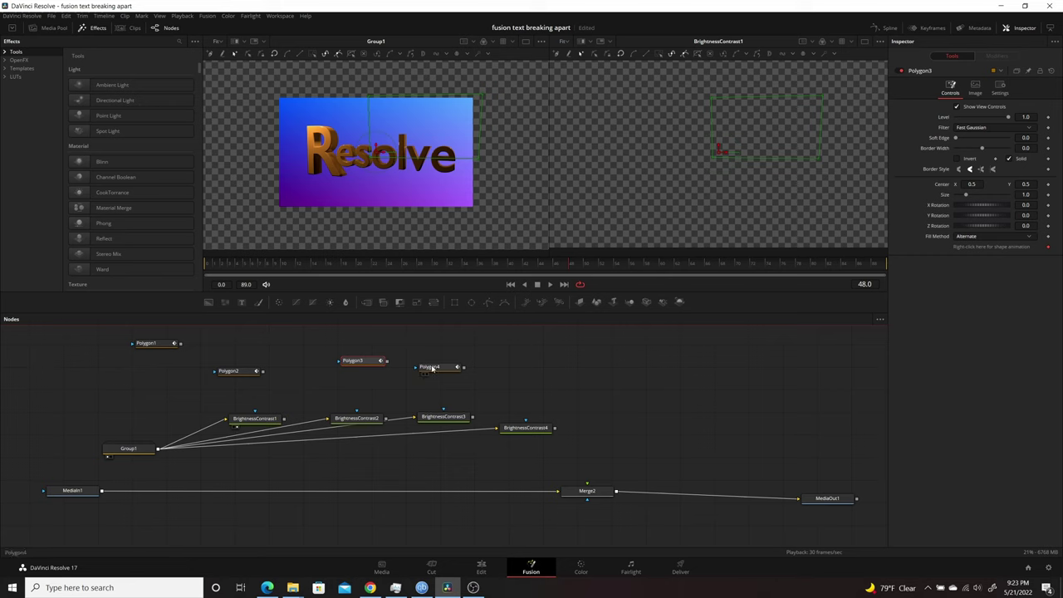
{"action": "left_click_drag", "start_coordinate": [432, 367], "coordinate": [516, 372]}
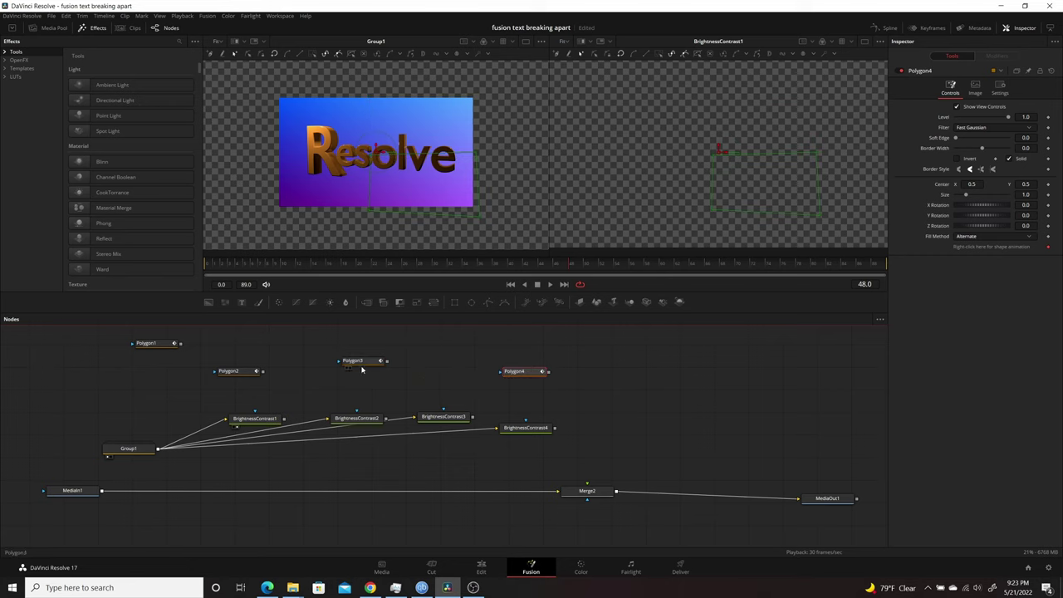
{"action": "left_click_drag", "start_coordinate": [363, 367], "coordinate": [438, 371]}
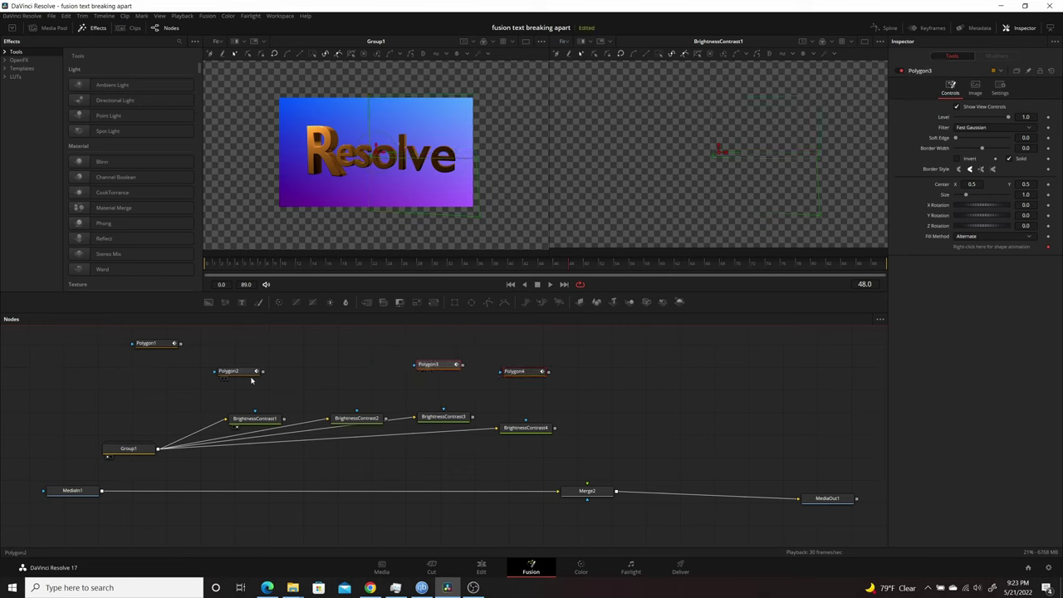
{"action": "left_click_drag", "start_coordinate": [252, 375], "coordinate": [372, 378]}
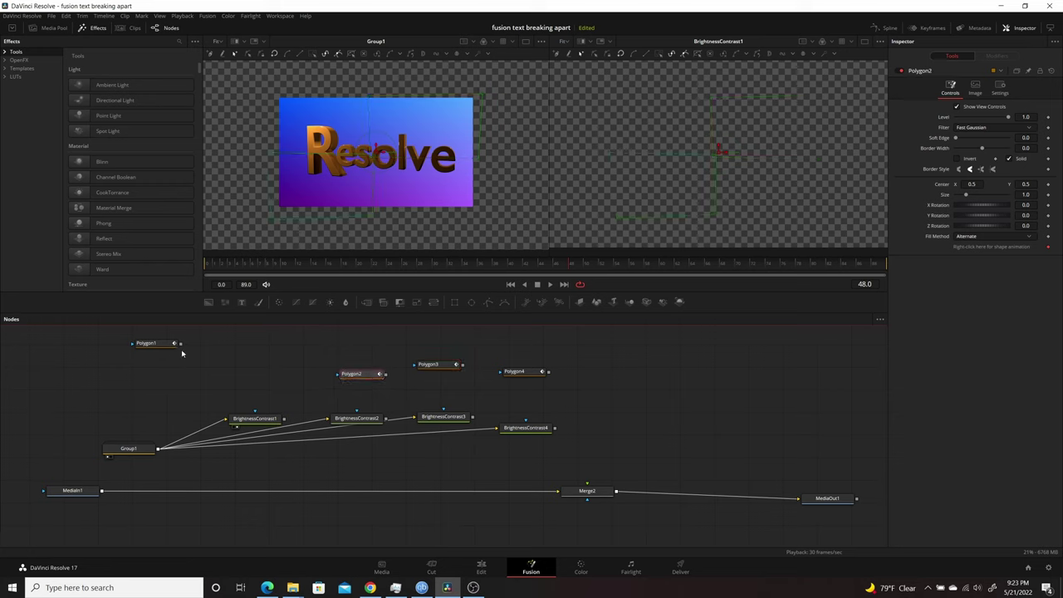
{"action": "left_click_drag", "start_coordinate": [153, 350], "coordinate": [248, 376]}
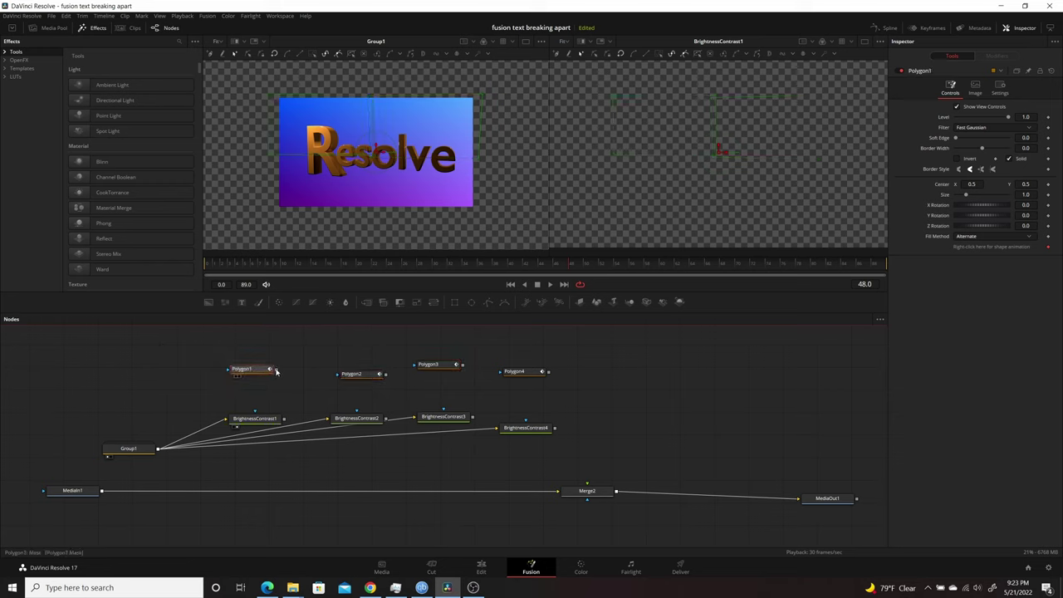
Connect each Polygon node's output to the effect mask input of the Brightness/Contrast node below it.
{"action": "left_click_drag", "start_coordinate": [277, 371], "coordinate": [254, 413]}
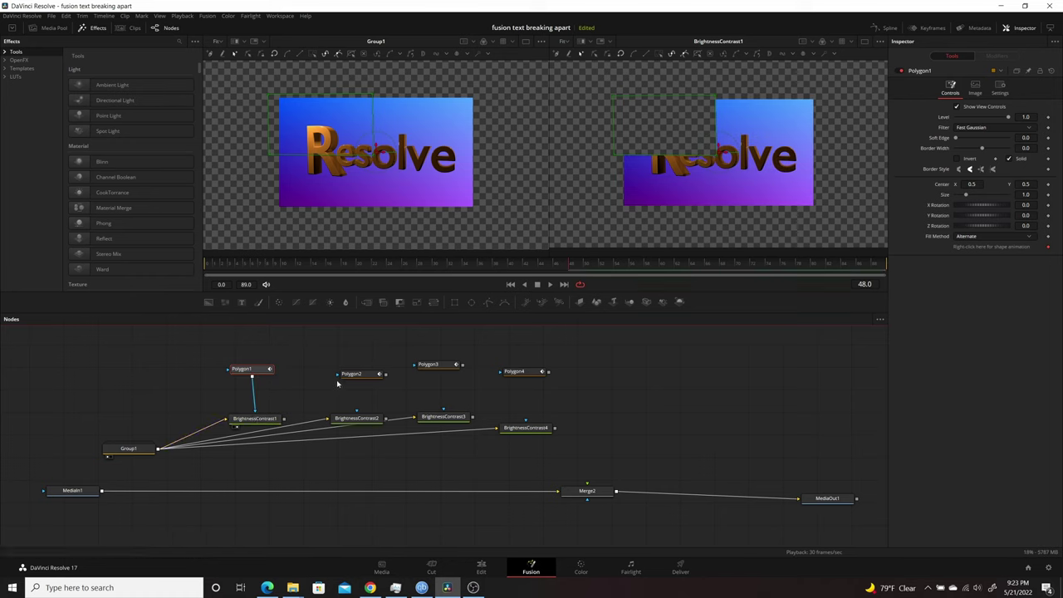
{"action": "left_click_drag", "start_coordinate": [385, 376], "coordinate": [356, 420]}
{"action": "left_click_drag", "start_coordinate": [462, 365], "coordinate": [443, 417]}
{"action": "left_click_drag", "start_coordinate": [548, 373], "coordinate": [523, 428]}
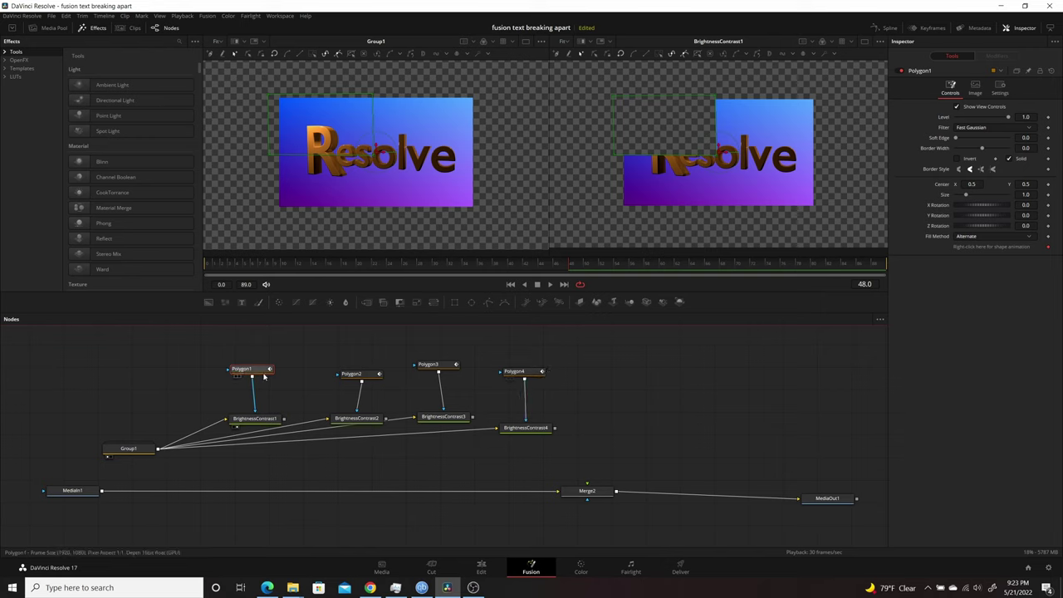
Enable Invert on Polygon1, Polygon2, Polygon3 and Polygon4.
{"action": "left_click", "coordinate": [957, 158]}
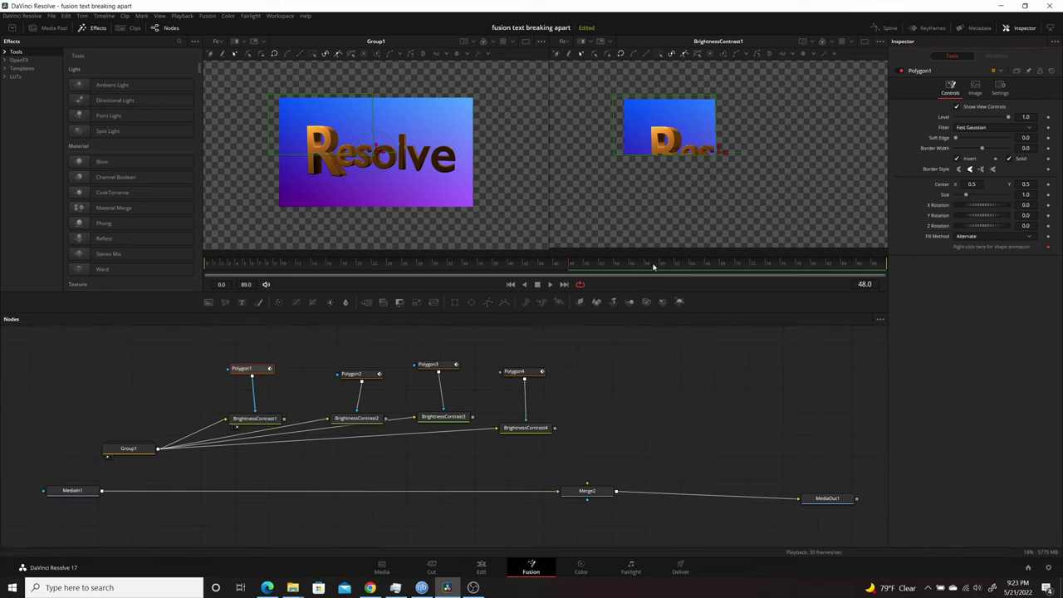
{"action": "left_click", "coordinate": [357, 373]}
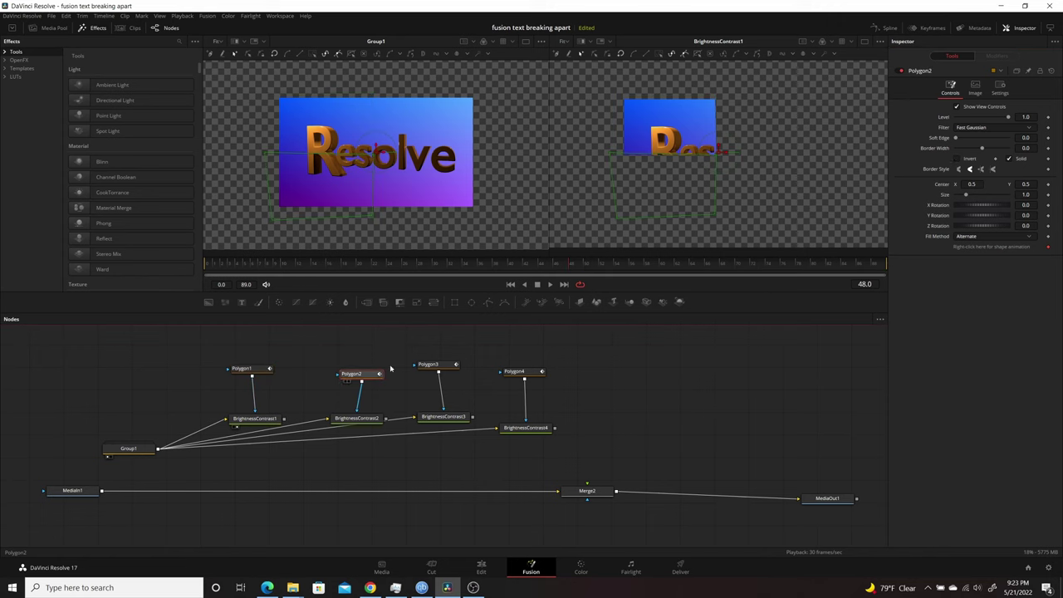
{"action": "left_click", "coordinate": [957, 158]}
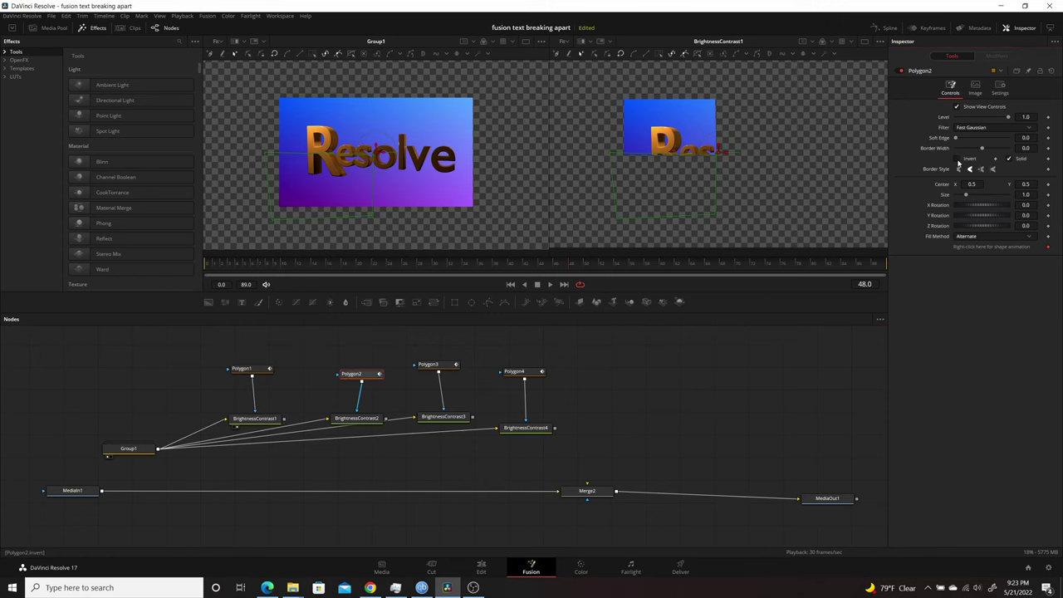
{"action": "left_click", "coordinate": [439, 365]}
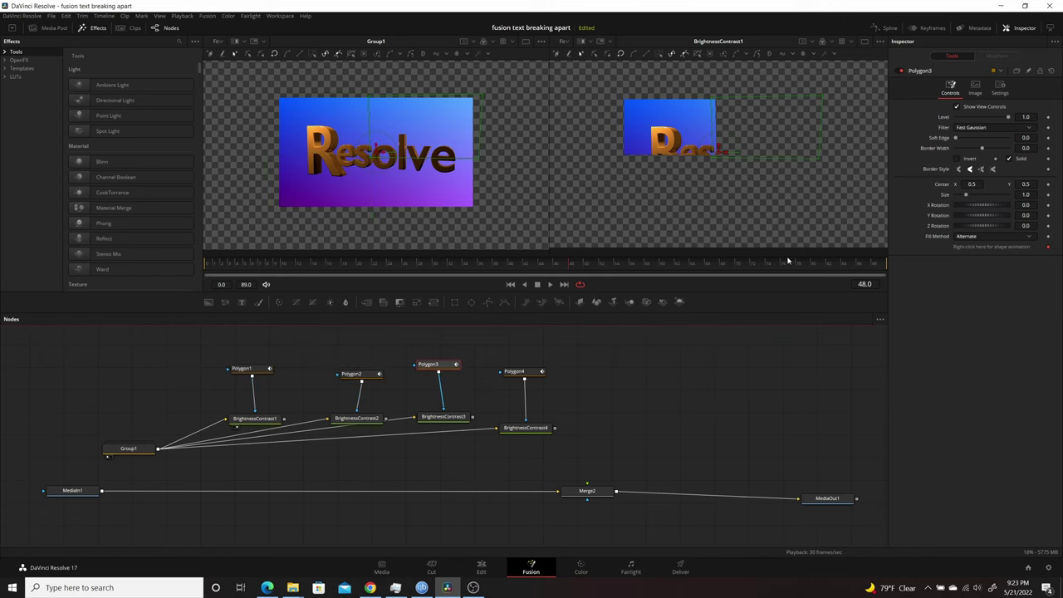
{"action": "left_click", "coordinate": [956, 157]}
{"action": "left_click", "coordinate": [521, 371]}
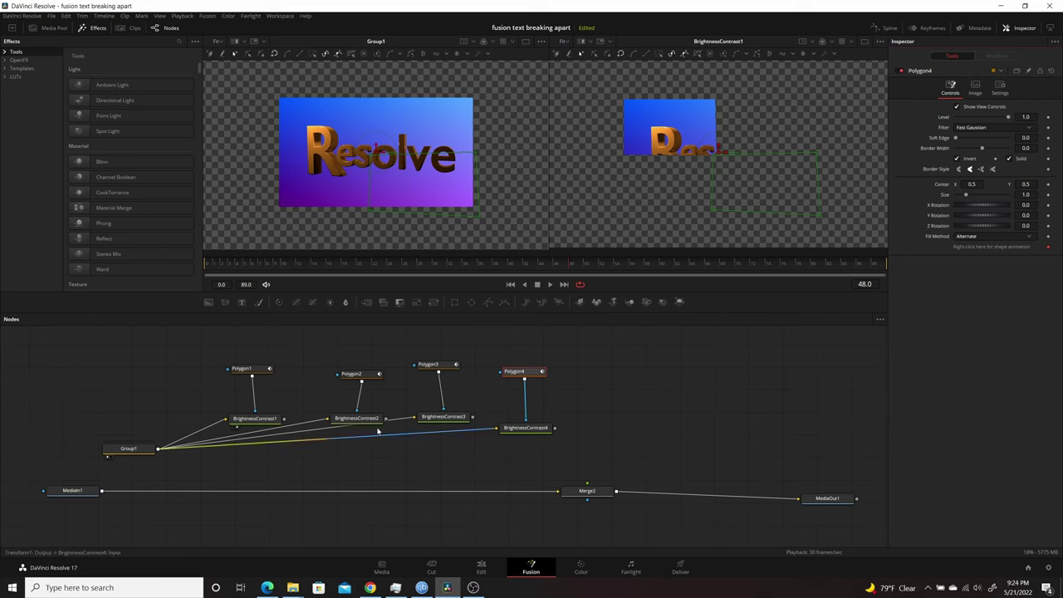
Move Group1, the four Brightness/Contrast nodes and their polygons up together, away from the MediaIn1 to Merge2 line, and deselect them.
{"action": "left_click_drag", "start_coordinate": [146, 350], "coordinate": [535, 479]}
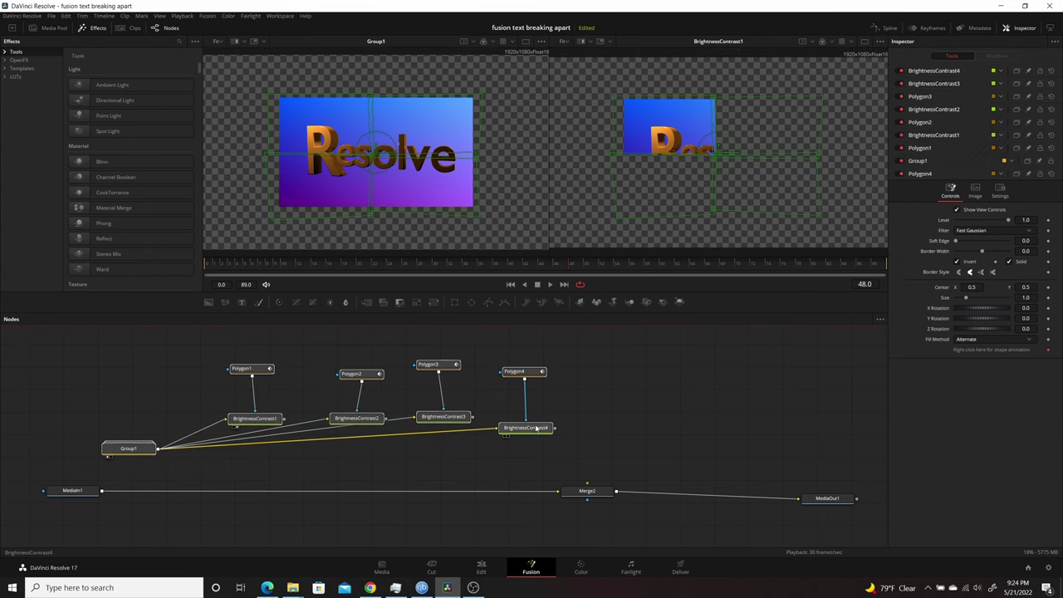
{"action": "left_click_drag", "start_coordinate": [534, 431], "coordinate": [511, 406]}
{"action": "left_click", "coordinate": [511, 406]}
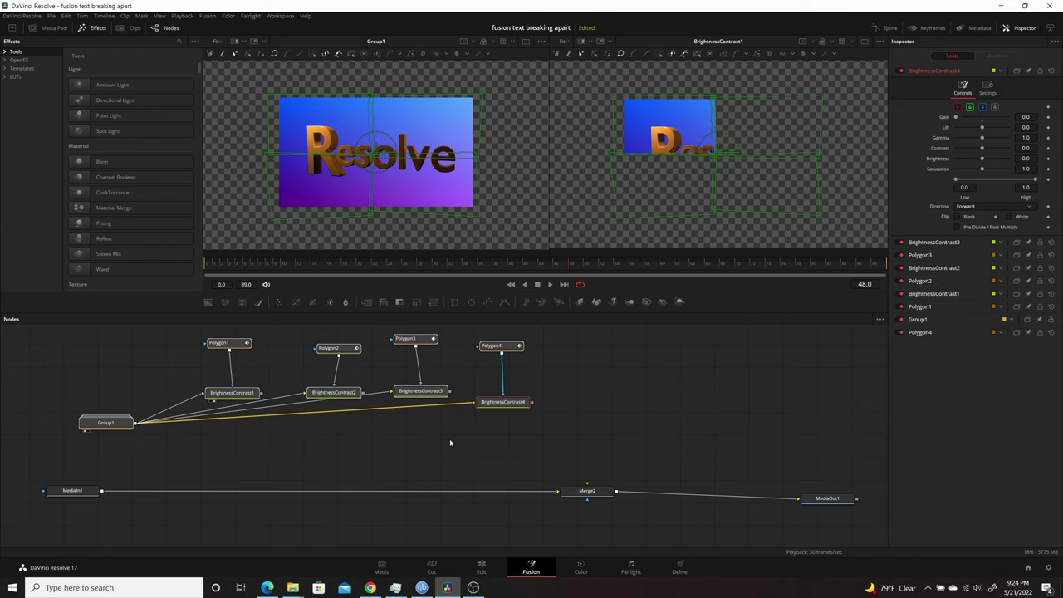
{"action": "left_click", "coordinate": [379, 442]}
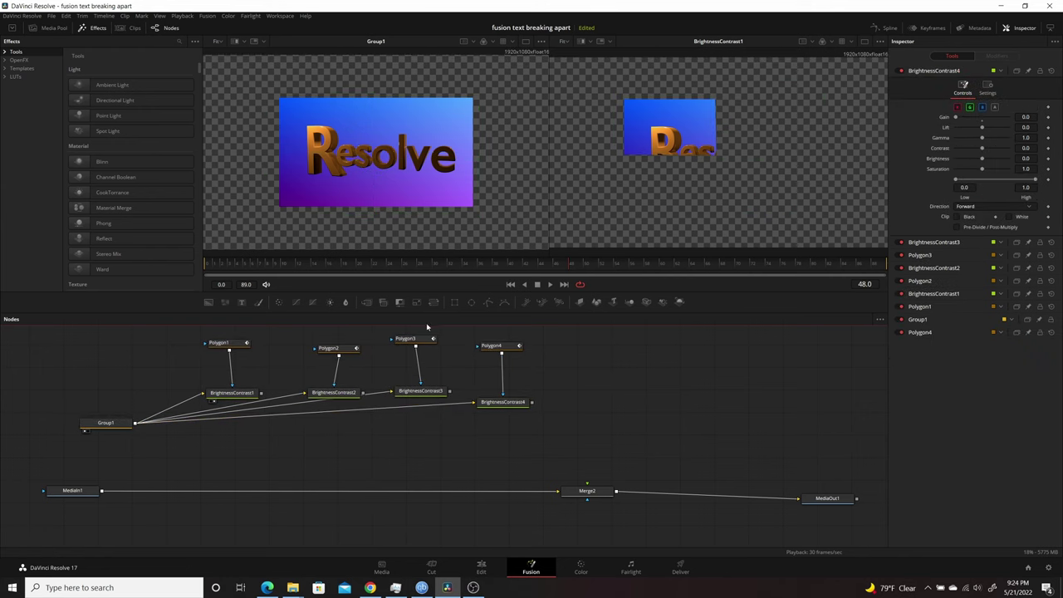
Add a Merge node below BrightnessContrast1 and connect BrightnessContrast1 as its background and BrightnessContrast2 as its foreground.
{"action": "left_click_drag", "start_coordinate": [366, 303], "coordinate": [283, 452]}
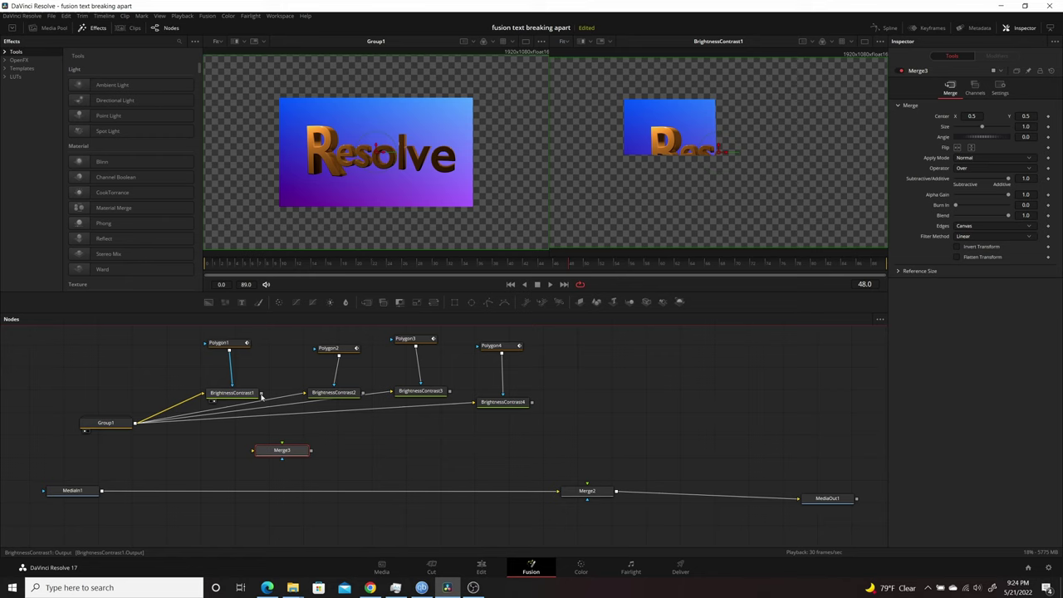
{"action": "left_click_drag", "start_coordinate": [262, 397], "coordinate": [267, 455]}
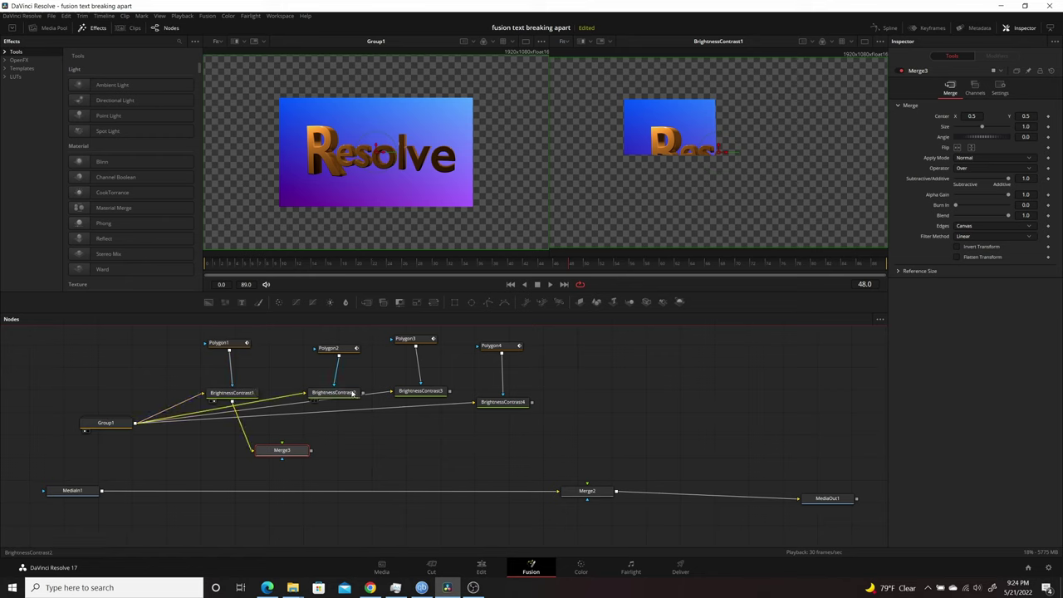
{"action": "left_click_drag", "start_coordinate": [353, 394], "coordinate": [286, 452]}
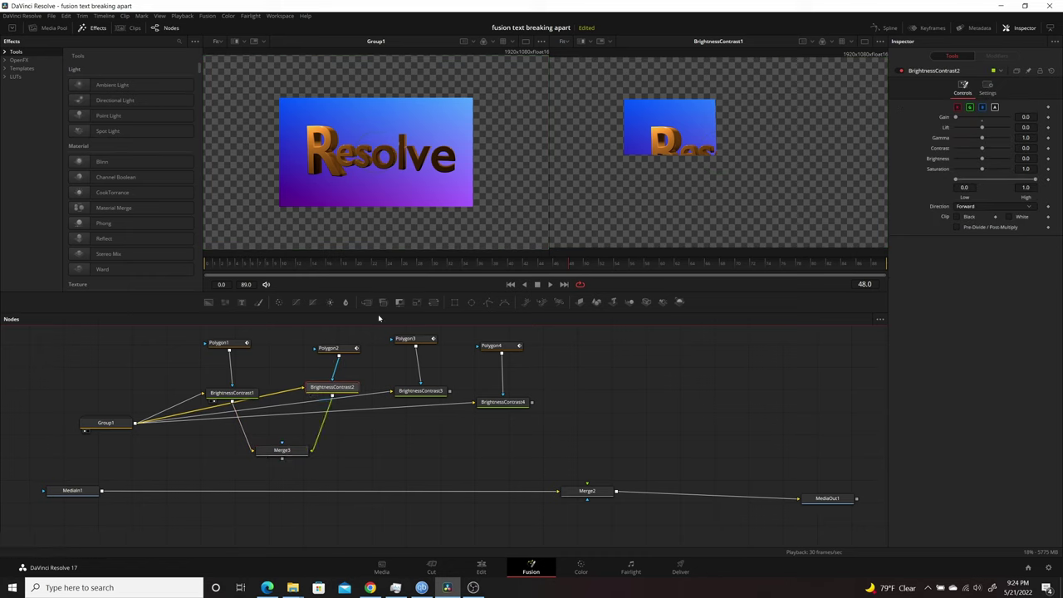
Add another Merge node beside Merge3, feeding it Merge3 as background and BrightnessContrast3 as foreground.
{"action": "left_click_drag", "start_coordinate": [366, 302], "coordinate": [374, 458]}
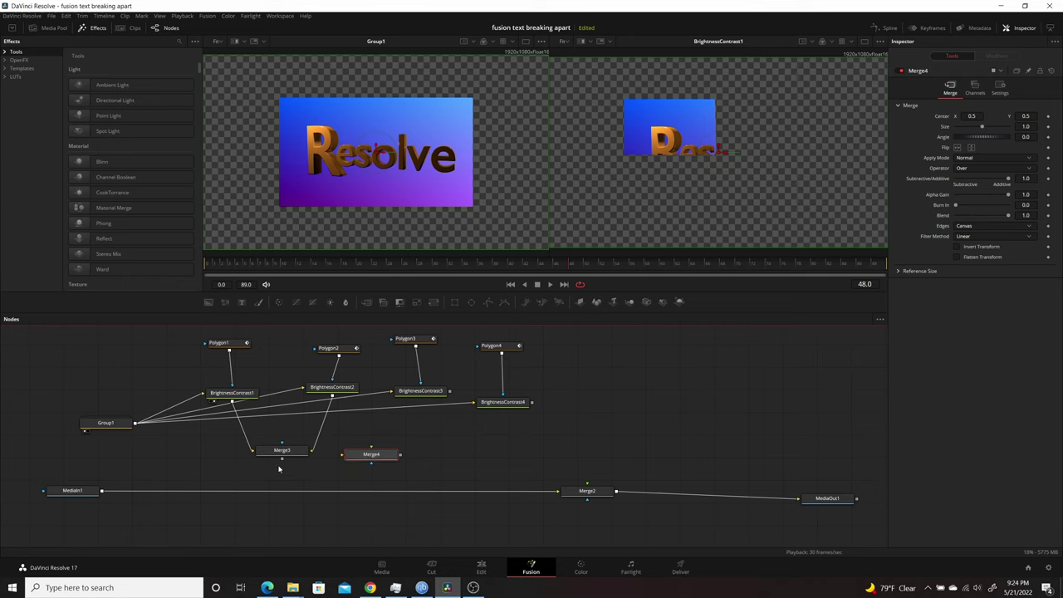
{"action": "left_click_drag", "start_coordinate": [281, 465], "coordinate": [349, 461]}
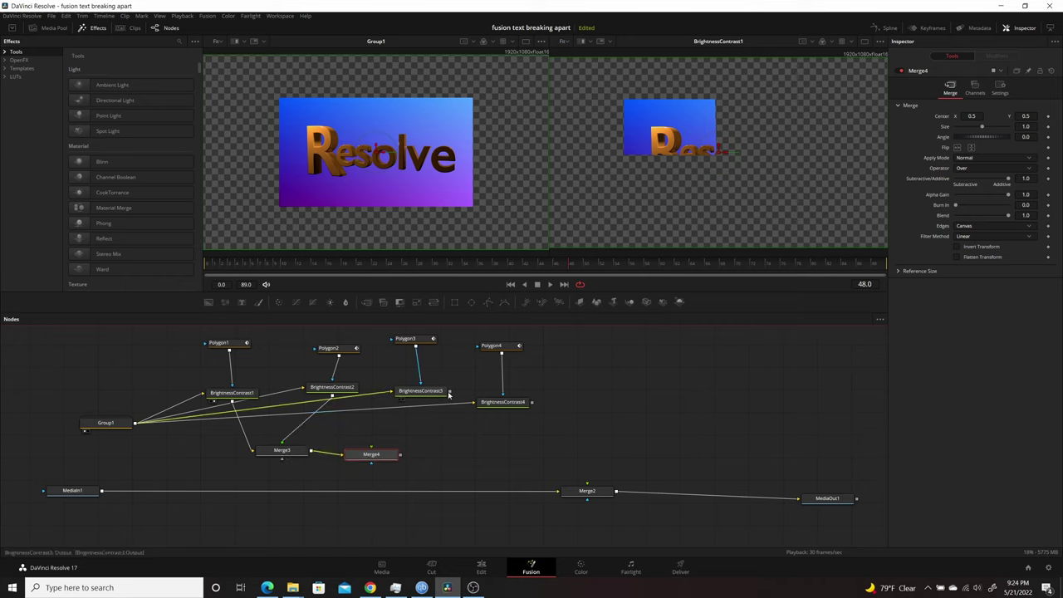
{"action": "left_click_drag", "start_coordinate": [447, 401], "coordinate": [402, 455]}
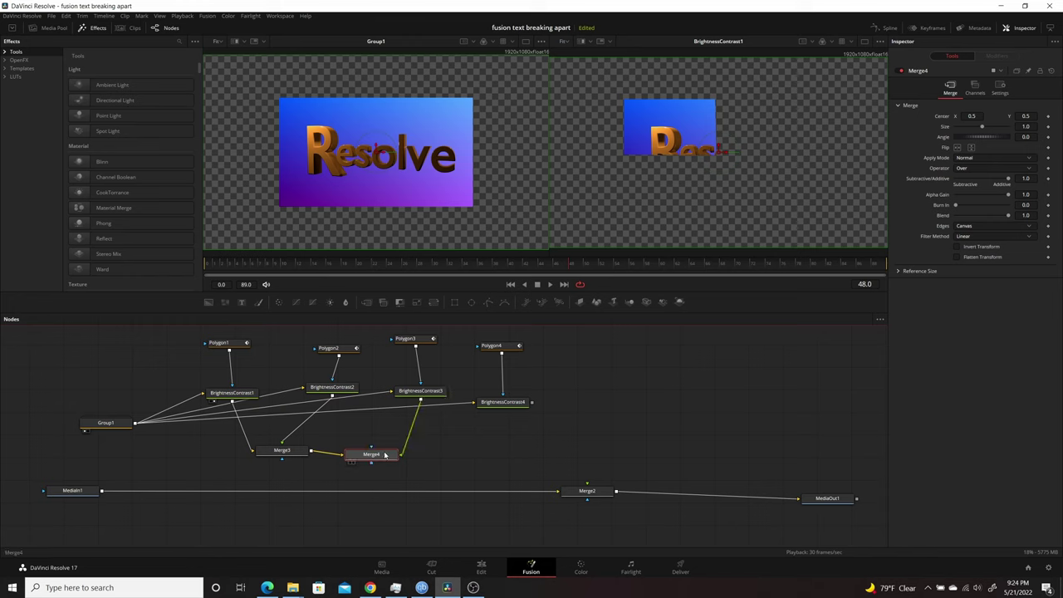
Add a Merge node below BrightnessContrast4, feeding it Merge4 as background and BrightnessContrast4 as foreground.
{"action": "left_click_drag", "start_coordinate": [369, 302], "coordinate": [486, 445]}
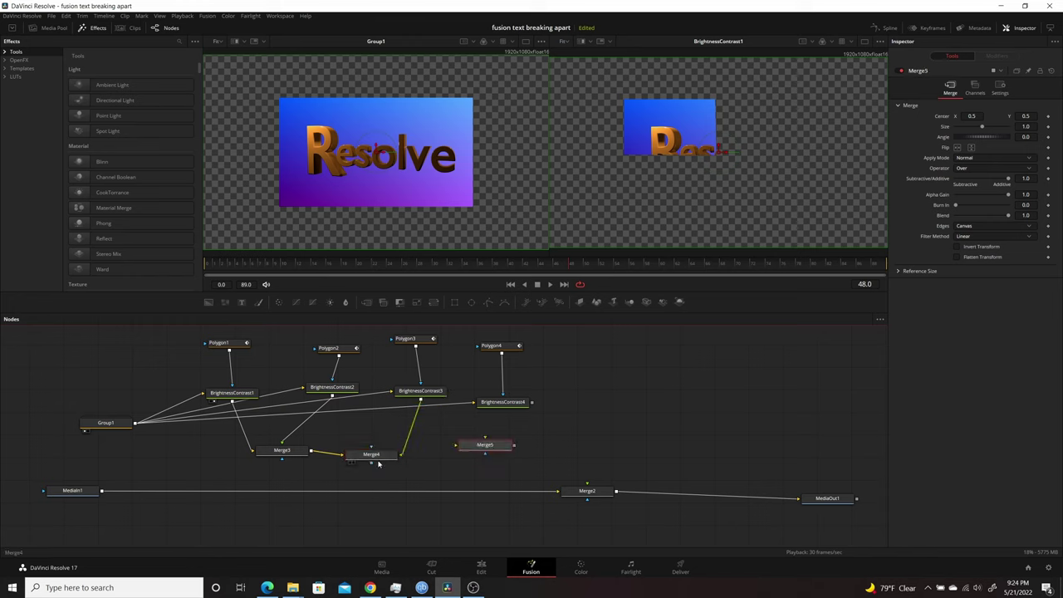
{"action": "left_click_drag", "start_coordinate": [372, 466], "coordinate": [475, 447]}
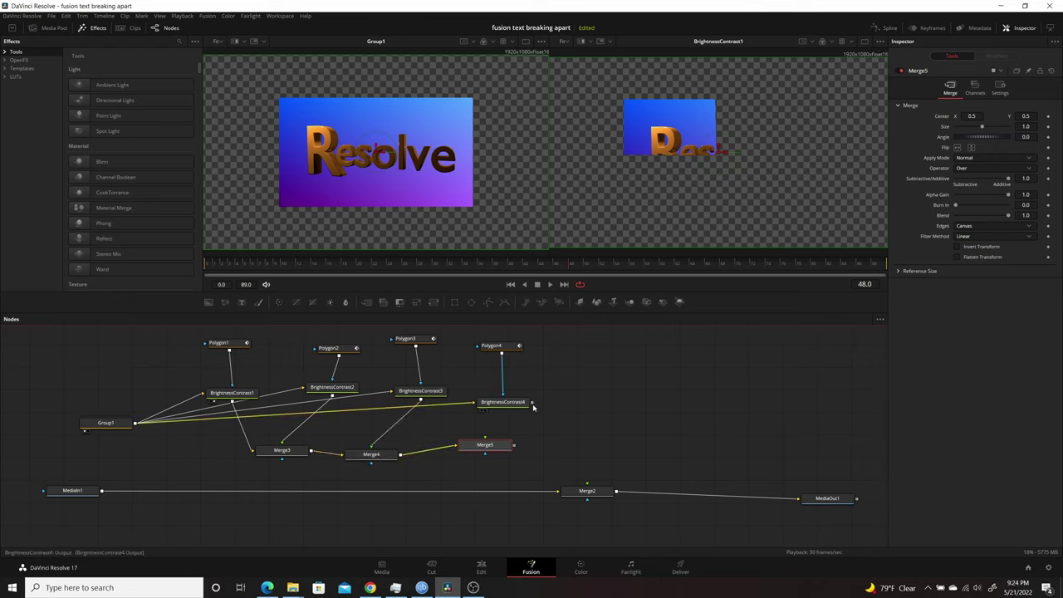
{"action": "left_click_drag", "start_coordinate": [532, 403], "coordinate": [489, 441]}
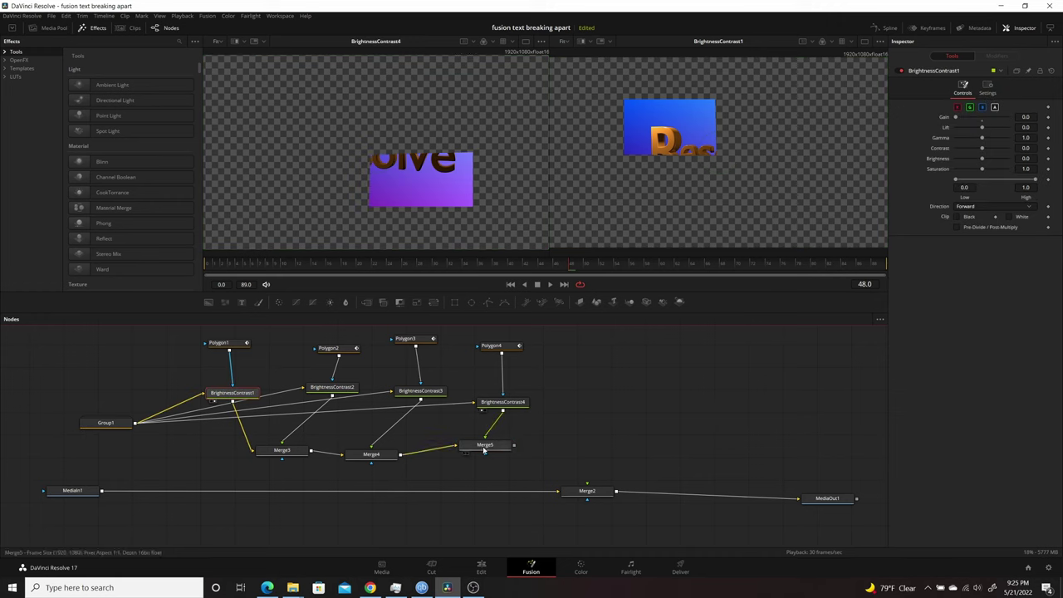
Display Merge5 in the second viewer and space Merge3, Merge4 and Merge5 out beneath the Brightness/Contrast nodes.
{"action": "left_click", "coordinate": [485, 447]}
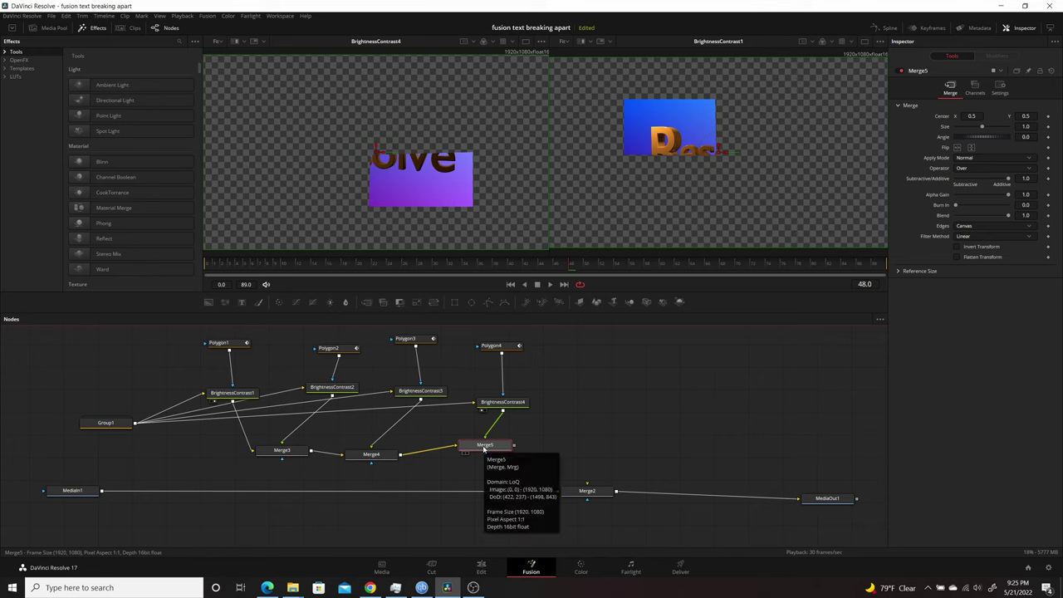
{"action": "key", "text": "2"}
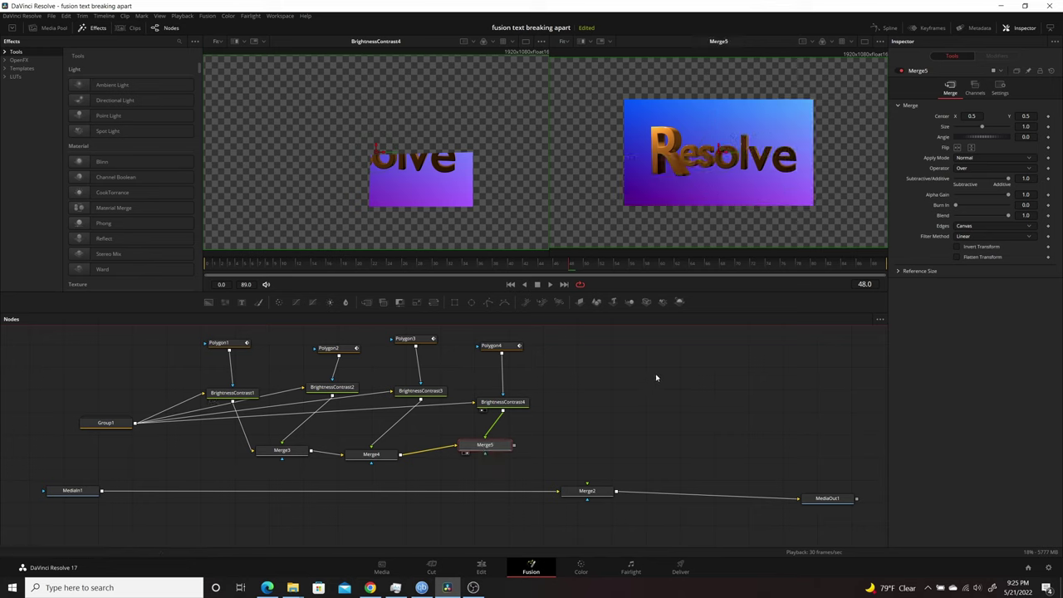
{"action": "left_click_drag", "start_coordinate": [499, 448], "coordinate": [536, 455]}
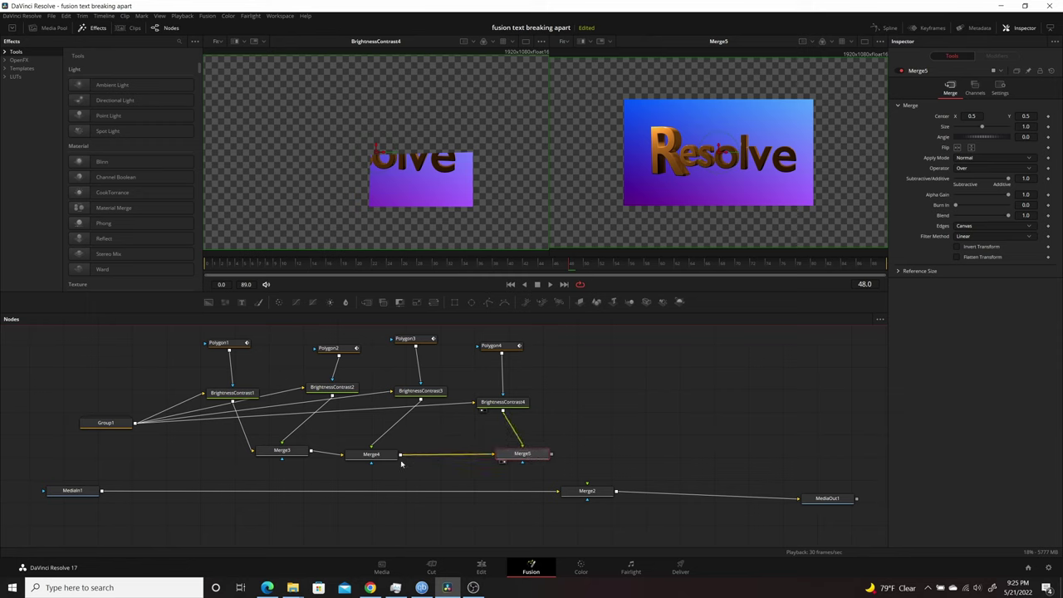
{"action": "left_click_drag", "start_coordinate": [388, 460], "coordinate": [433, 468]}
{"action": "left_click_drag", "start_coordinate": [296, 453], "coordinate": [290, 463]}
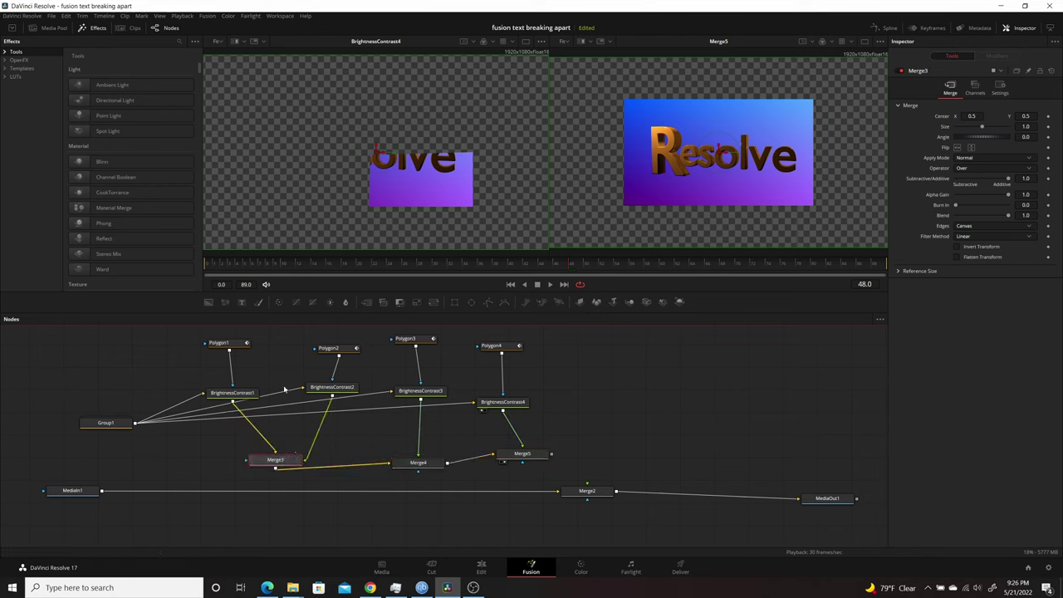
Insert a Transform node between each of the four Brightness/Contrast nodes and the Merge node it feeds.
{"action": "left_click", "coordinate": [234, 394]}
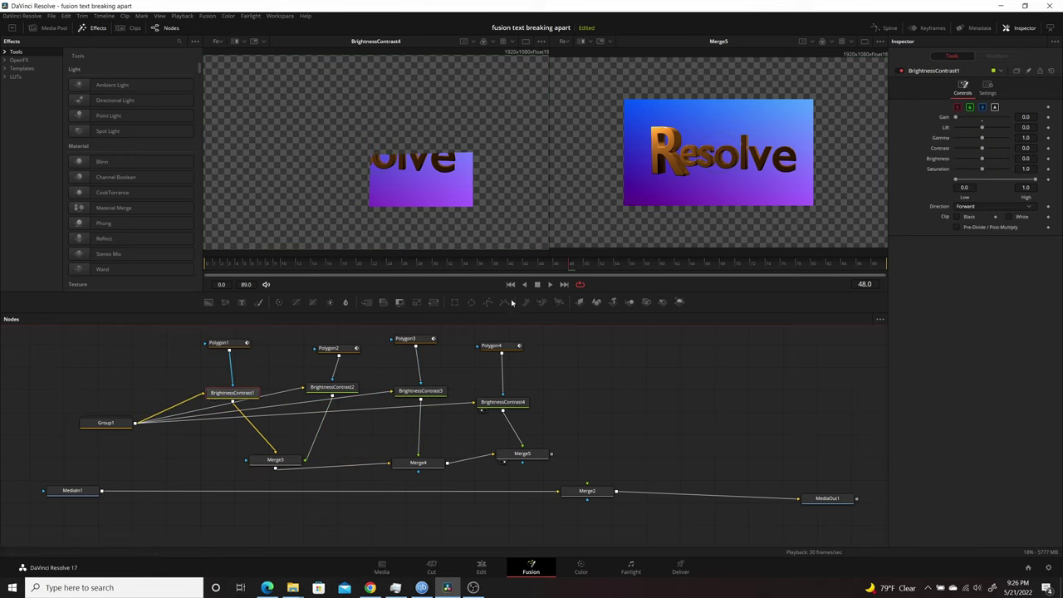
{"action": "left_click", "coordinate": [435, 305]}
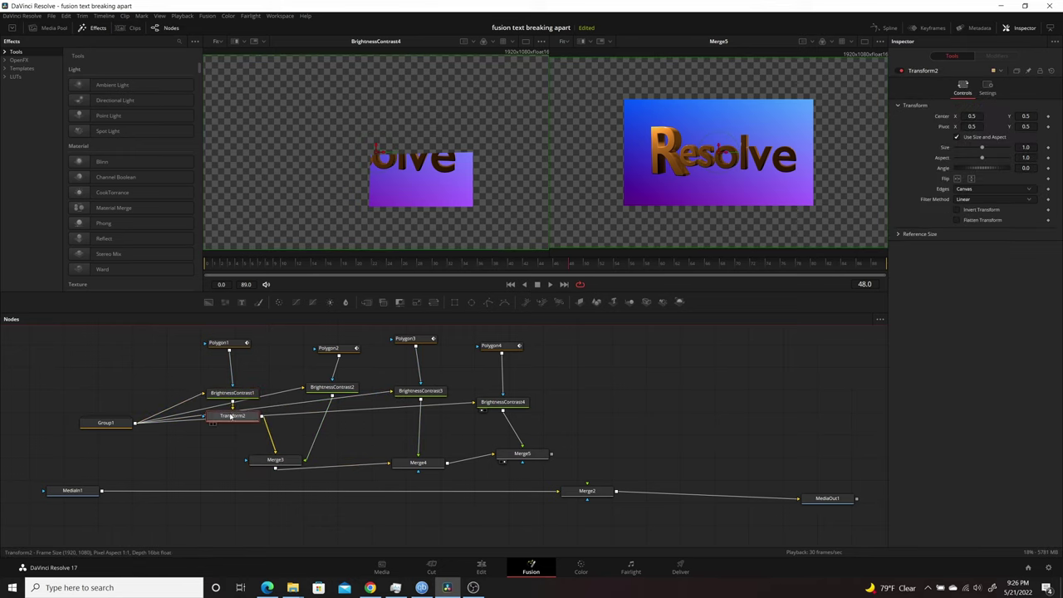
{"action": "left_click", "coordinate": [323, 394]}
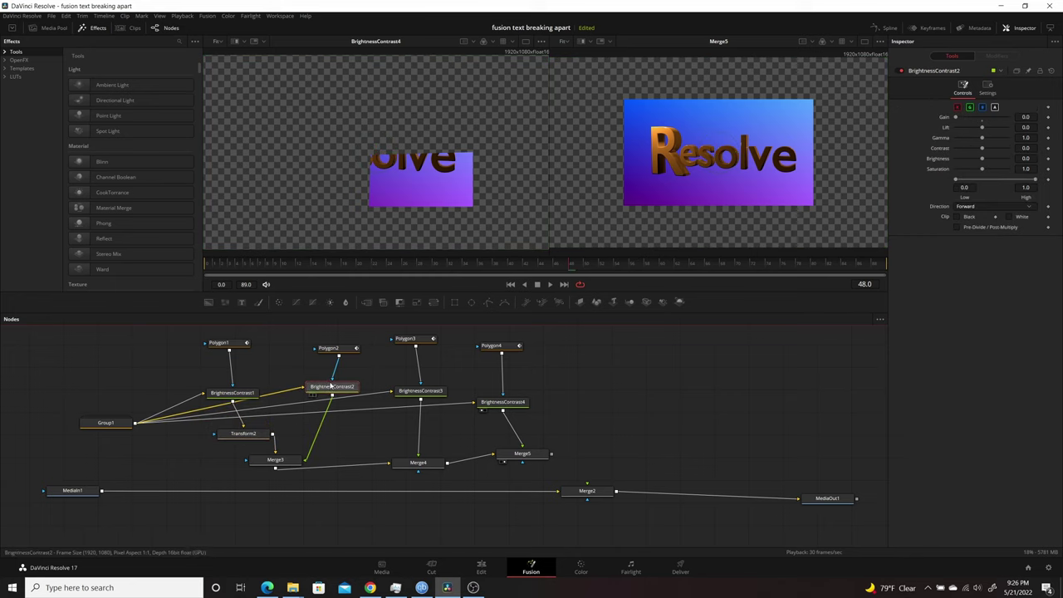
{"action": "left_click", "coordinate": [434, 302]}
{"action": "left_click_drag", "start_coordinate": [354, 413], "coordinate": [354, 432]}
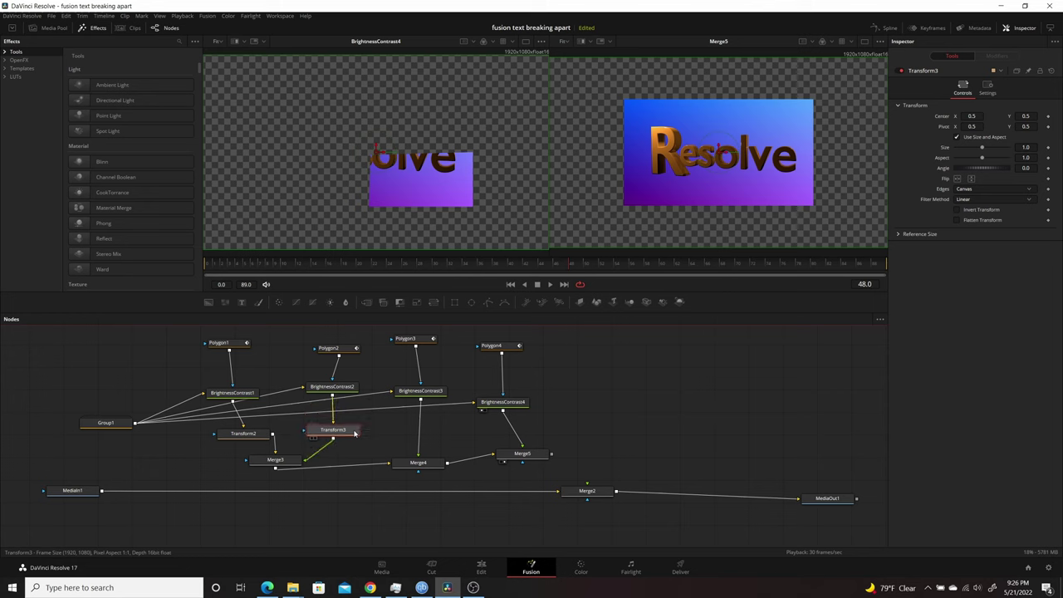
{"action": "left_click", "coordinate": [423, 399]}
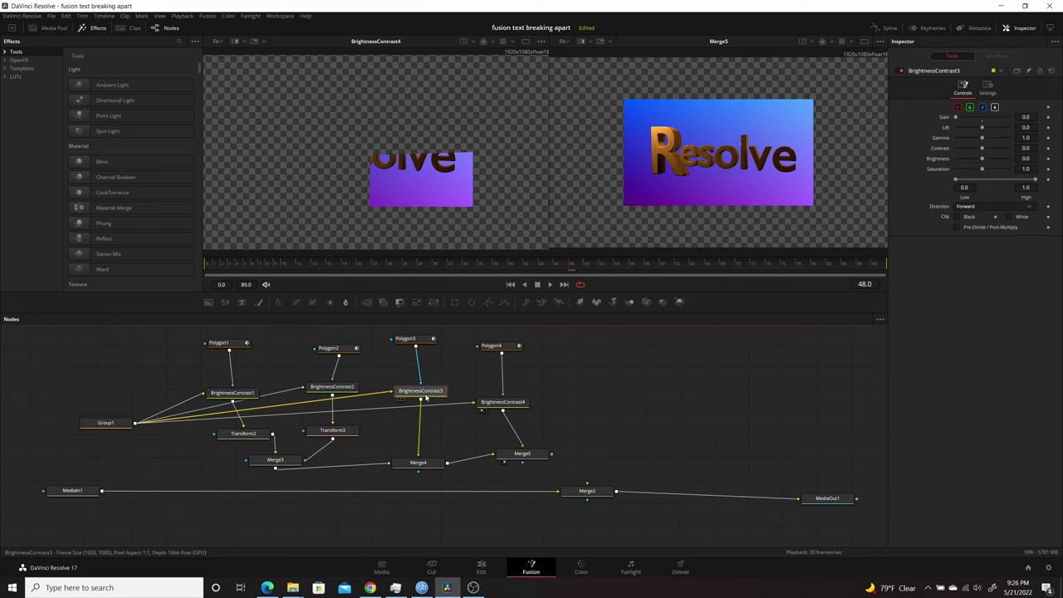
{"action": "left_click", "coordinate": [432, 301]}
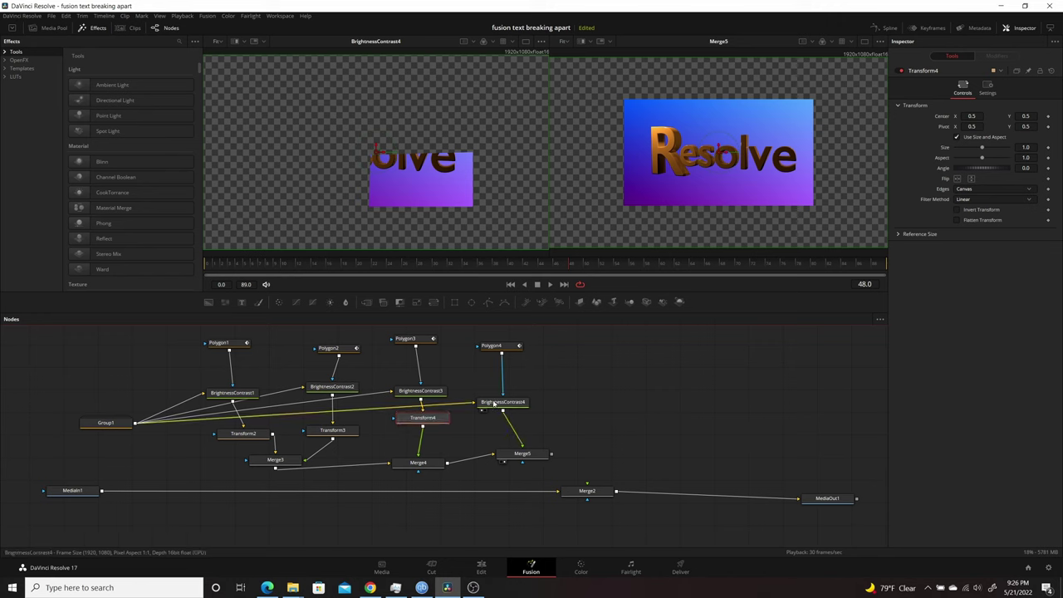
{"action": "left_click_drag", "start_coordinate": [500, 402], "coordinate": [508, 397]}
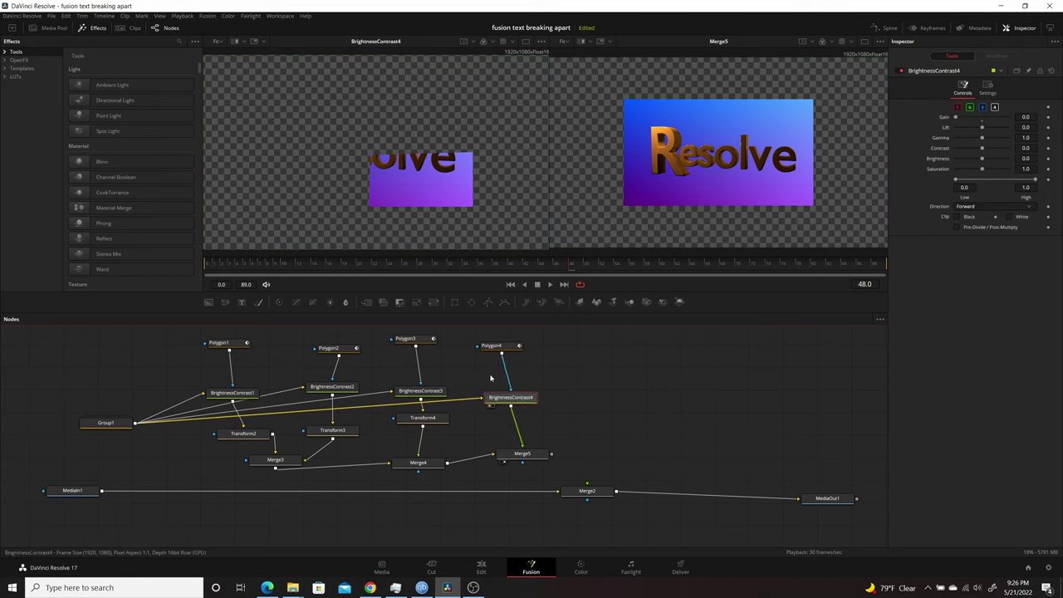
{"action": "left_click", "coordinate": [433, 301]}
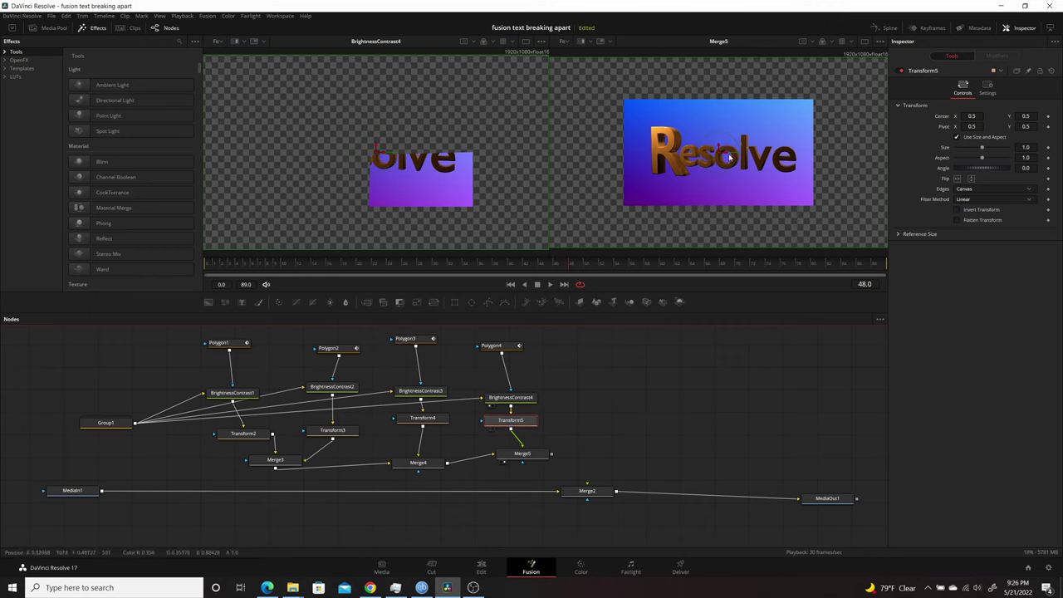
Try shifting the lower-right quarter of the image with Transform5, and reset its Center to the default.
{"action": "left_click_drag", "start_coordinate": [722, 154], "coordinate": [725, 172]}
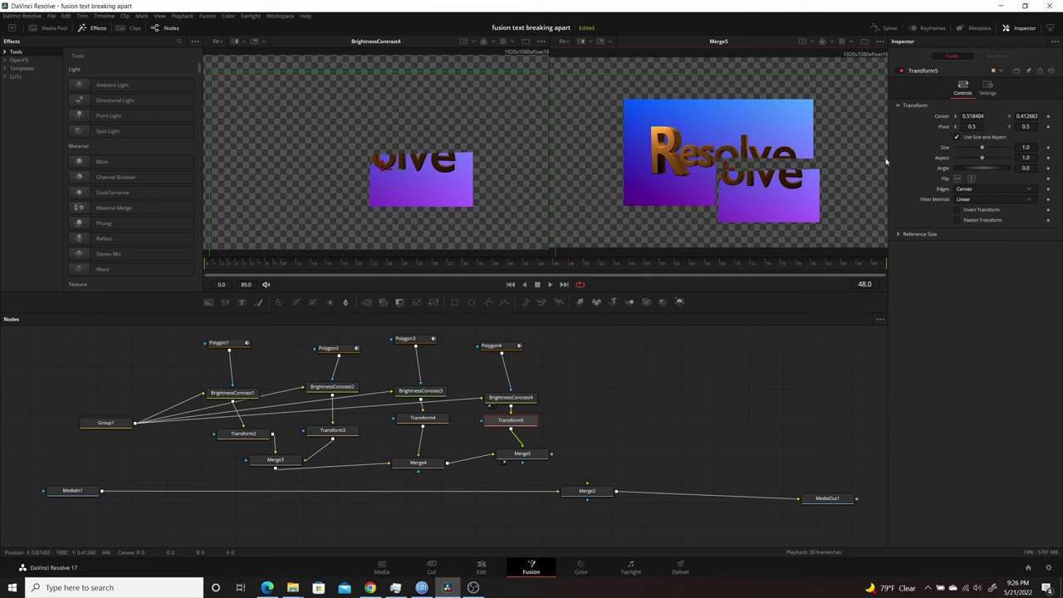
{"action": "right_click", "coordinate": [937, 122]}
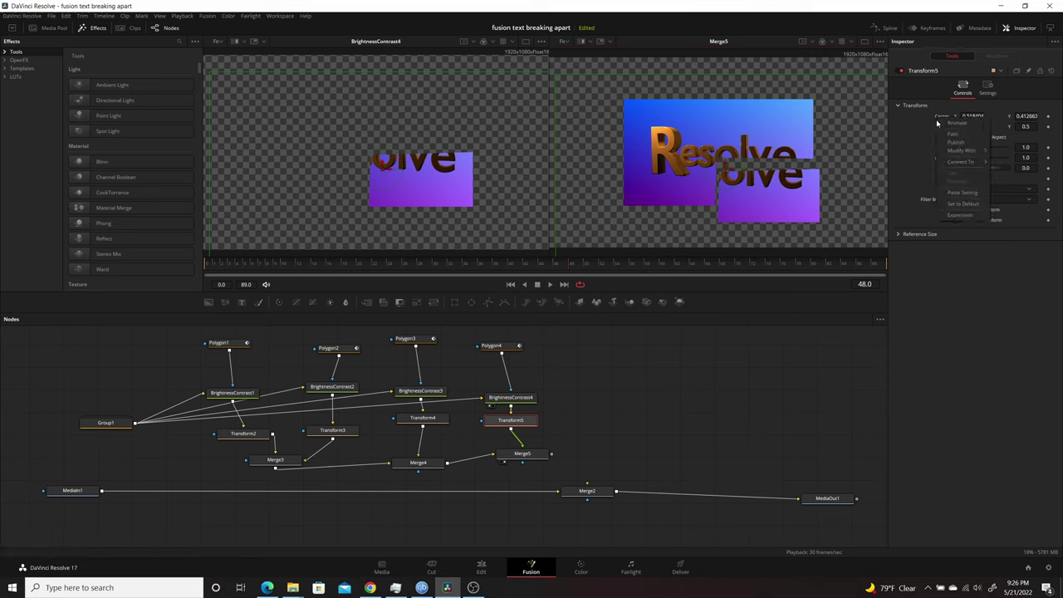
{"action": "left_click", "coordinate": [962, 204]}
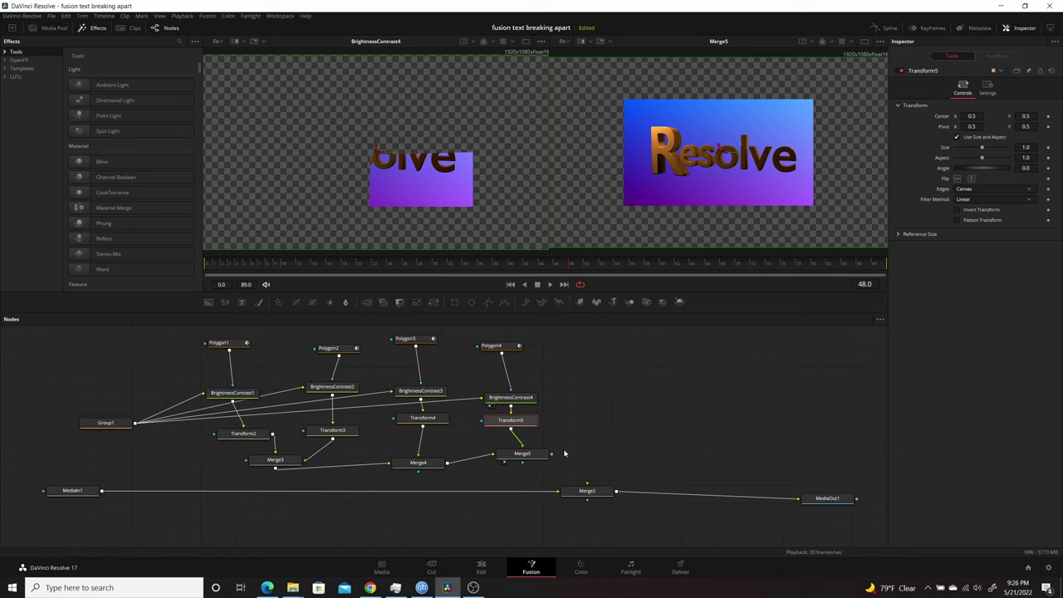
Straighten Merge4 in the node row and, at frame 0, keyframe Center and Angle on Transform2 and Transform3.
{"action": "left_click", "coordinate": [438, 459]}
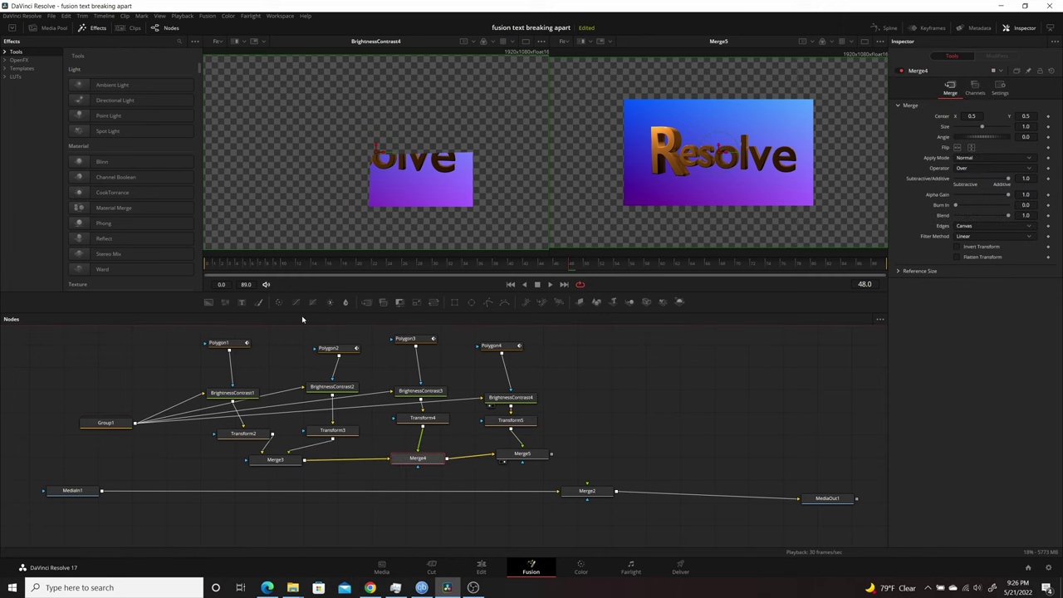
{"action": "left_click", "coordinate": [511, 285]}
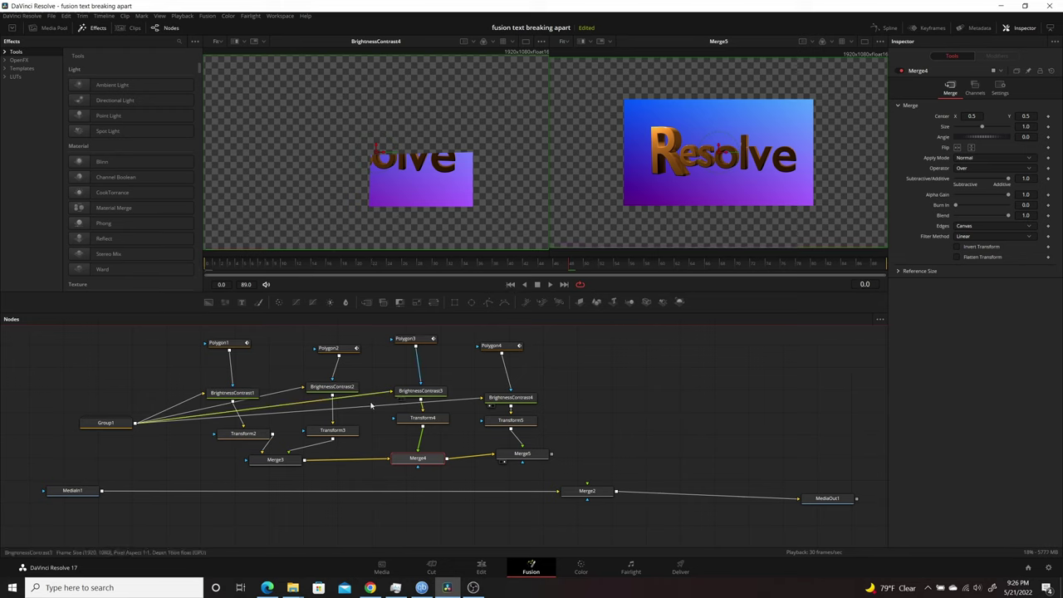
{"action": "left_click", "coordinate": [244, 434]}
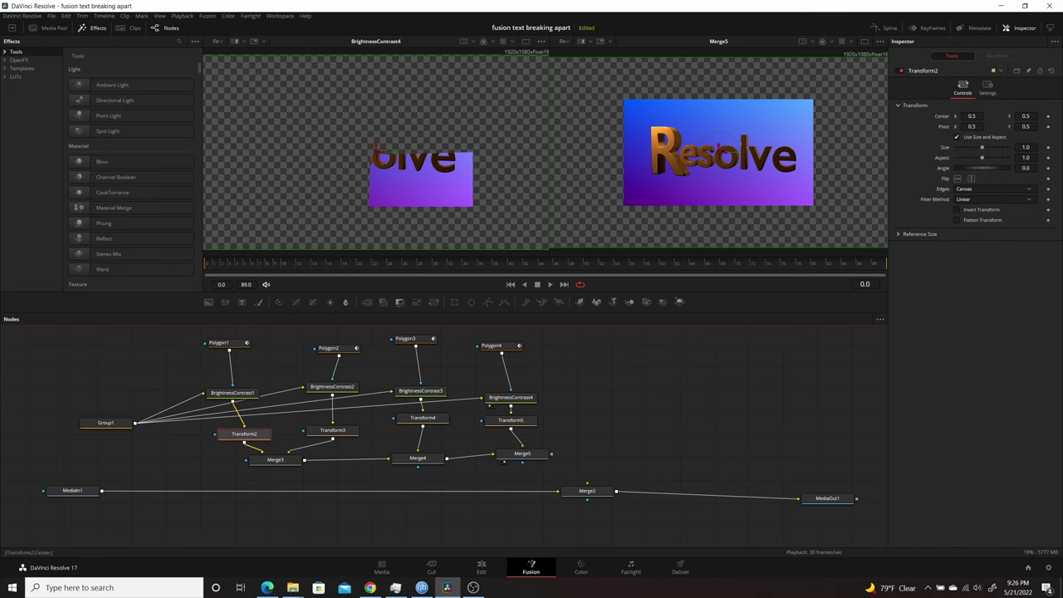
{"action": "left_click", "coordinate": [1047, 117]}
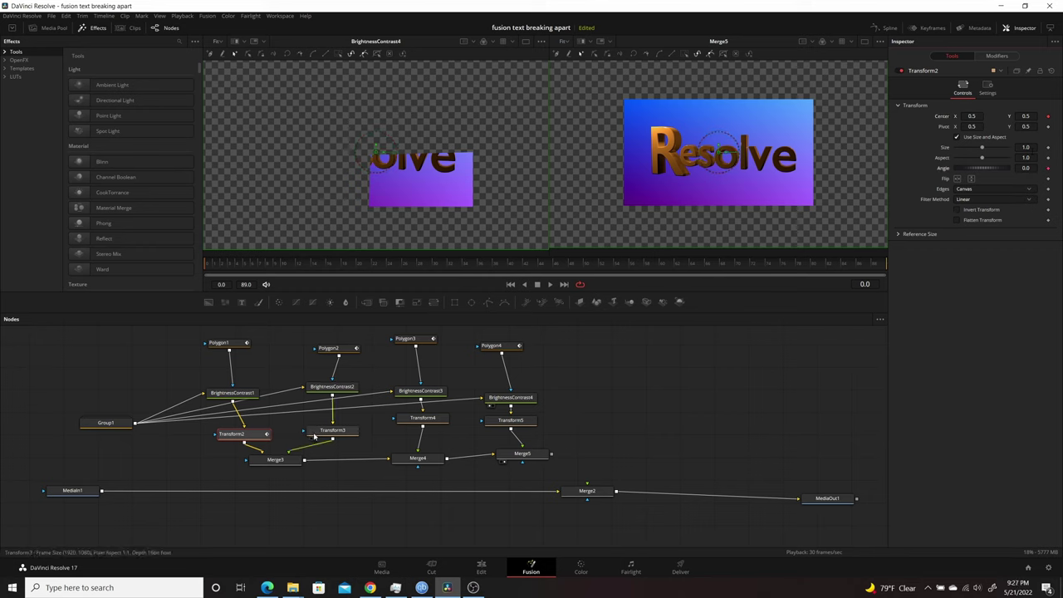
{"action": "left_click", "coordinate": [316, 432]}
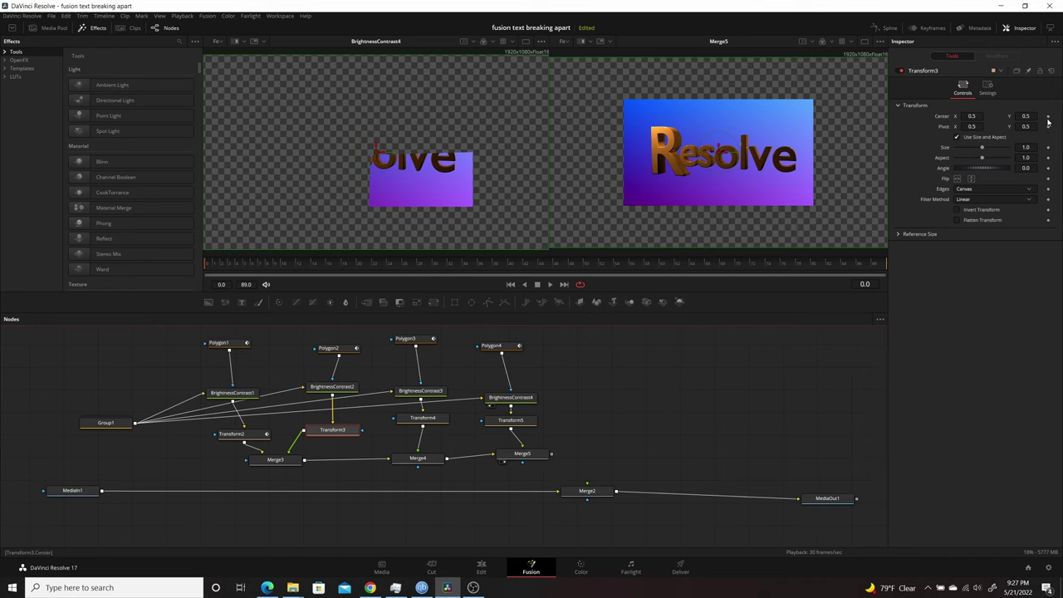
{"action": "left_click", "coordinate": [1048, 170]}
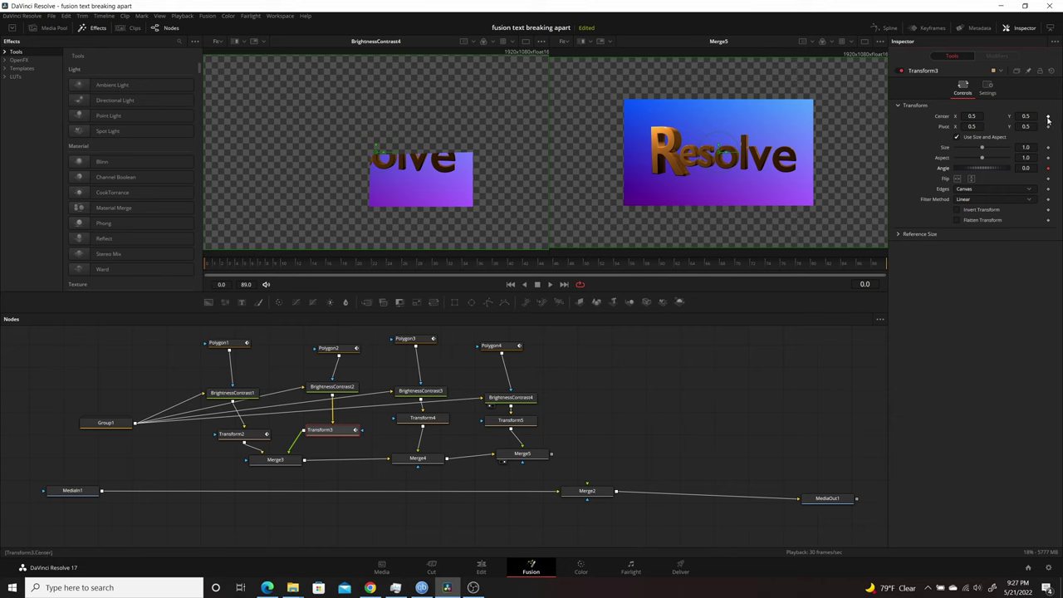
Keyframe Center and Angle on Transform4 and Transform5 at frame 0.
{"action": "left_click", "coordinate": [440, 419]}
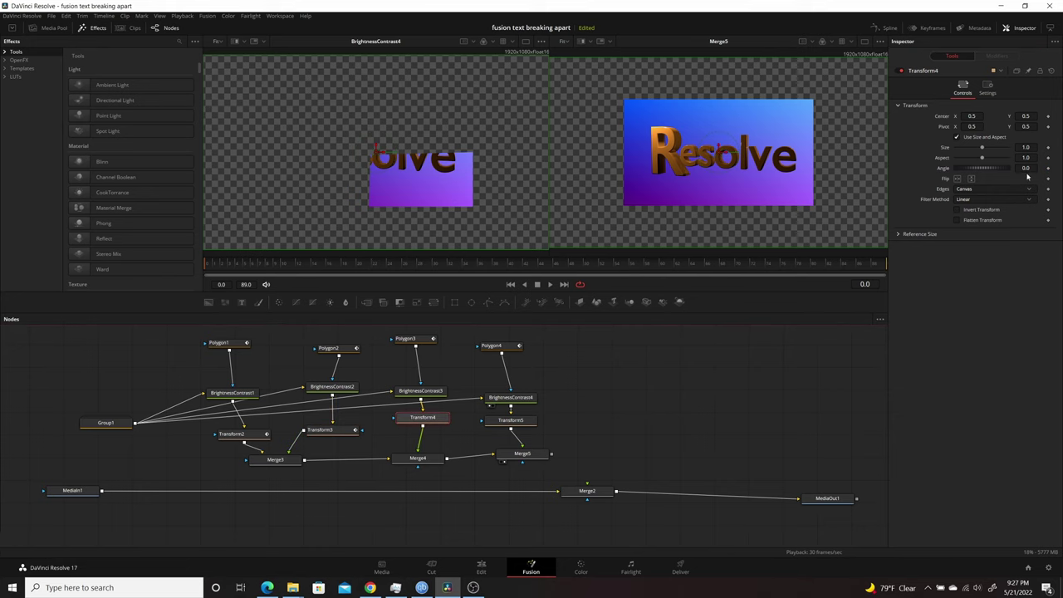
{"action": "left_click", "coordinate": [1048, 118]}
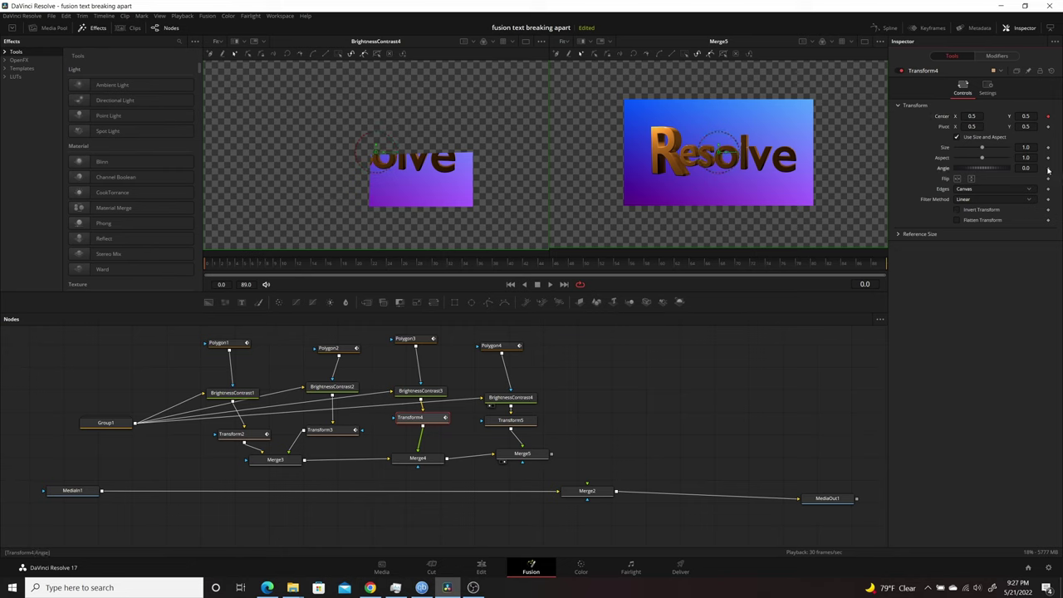
{"action": "left_click", "coordinate": [491, 421]}
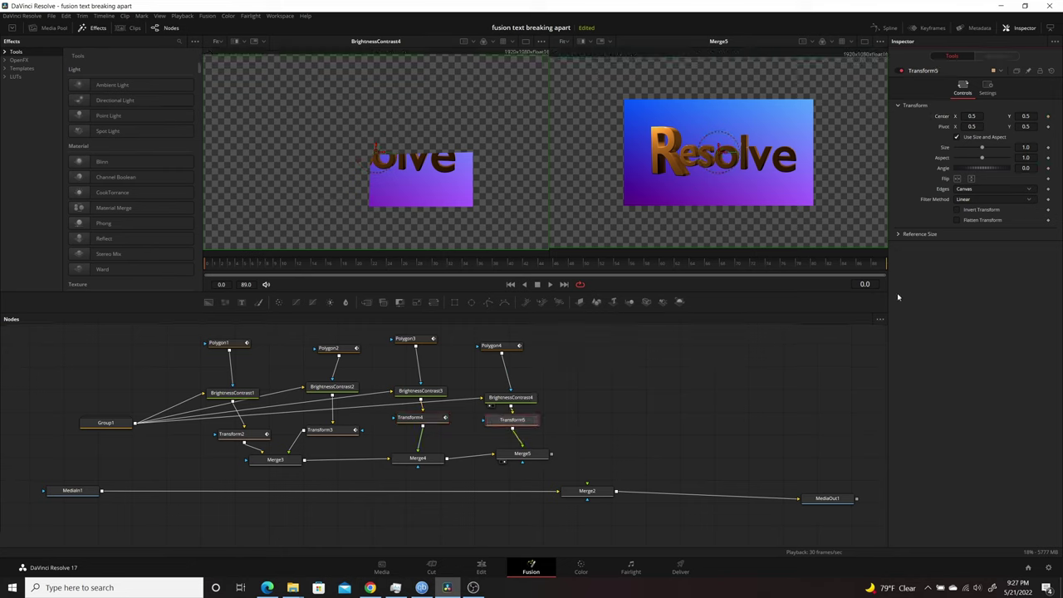
{"action": "left_click", "coordinate": [1048, 117]}
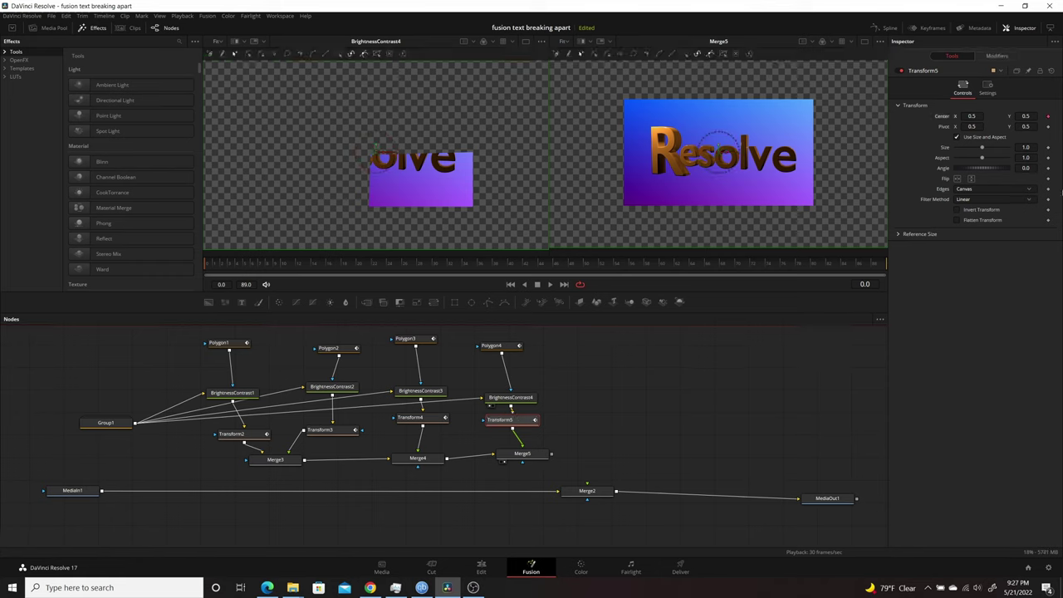
{"action": "left_click", "coordinate": [1048, 168]}
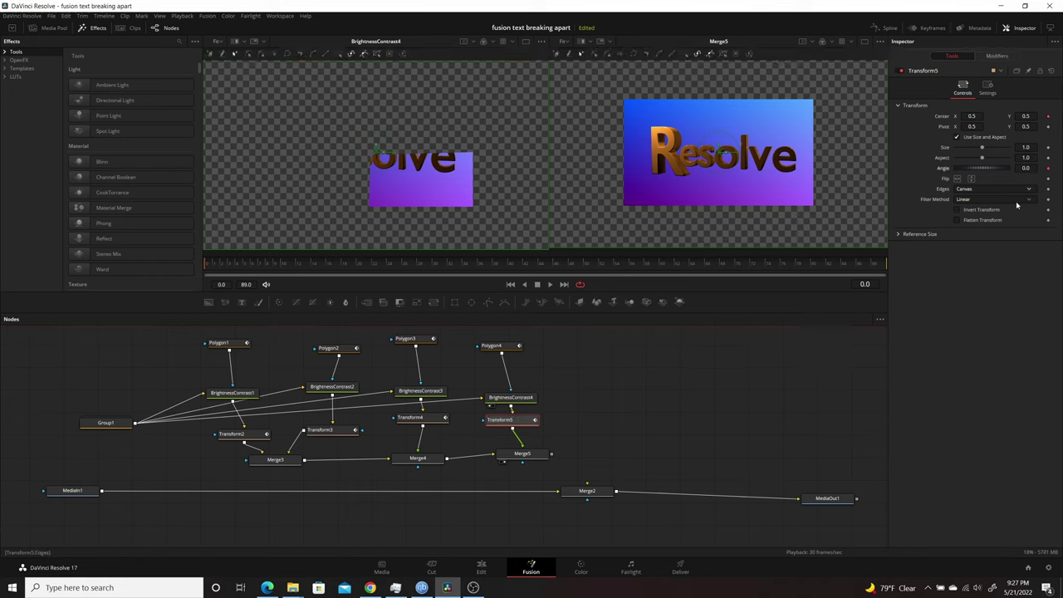
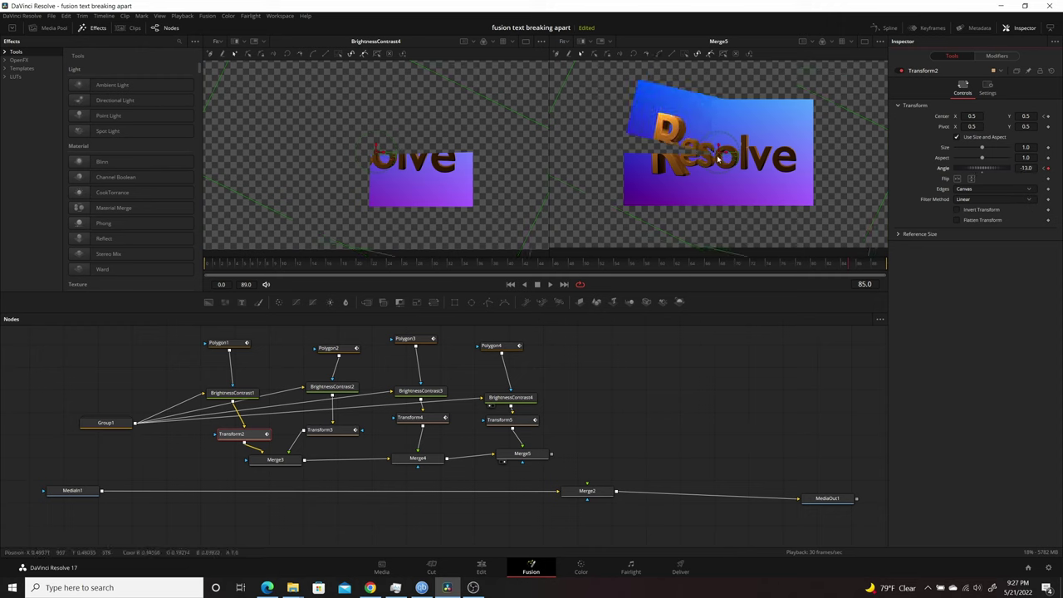
At frame 85, animate the upper-left piece on Transform2 with Pivot 0.409, 0.59, Angle -73 and Center about 0.34, -0.56.
{"action": "double_click", "coordinate": [983, 173]}
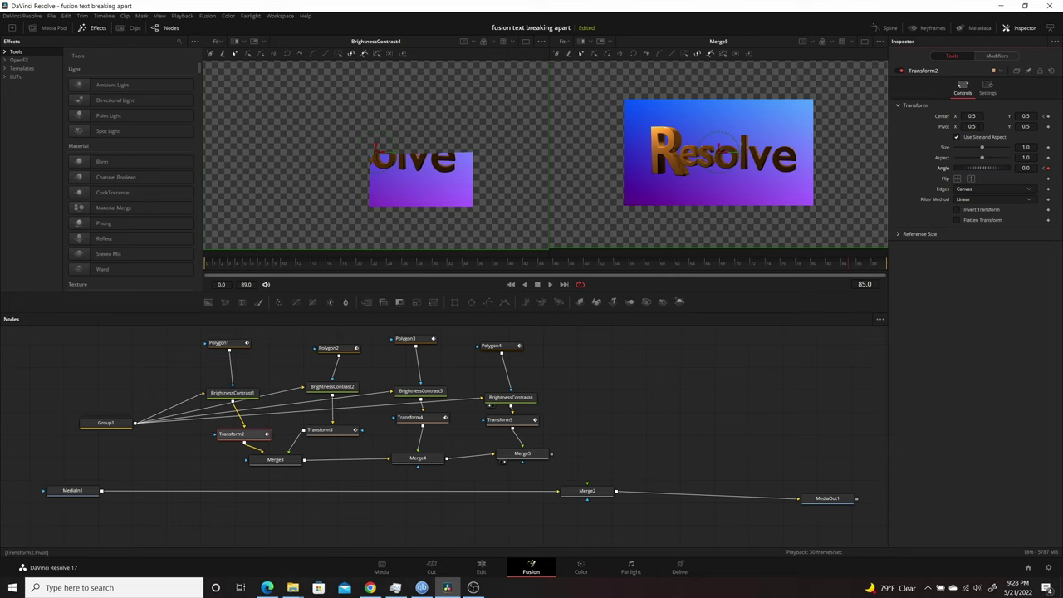
{"action": "left_click_drag", "start_coordinate": [972, 127], "coordinate": [1030, 127]}
{"action": "left_click_drag", "start_coordinate": [988, 171], "coordinate": [989, 171]}
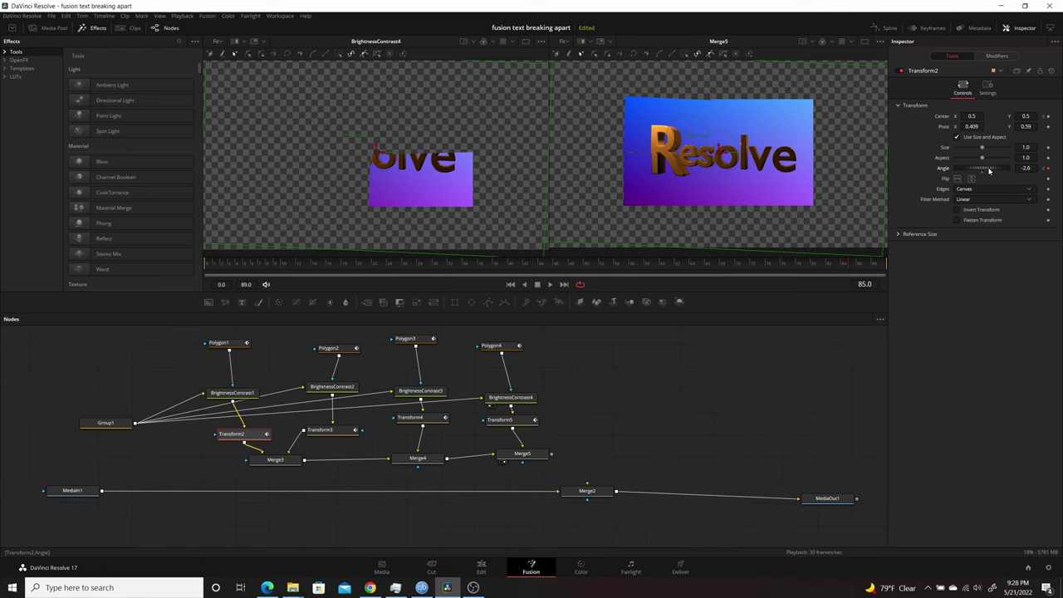
{"action": "left_click_drag", "start_coordinate": [989, 170], "coordinate": [977, 172]}
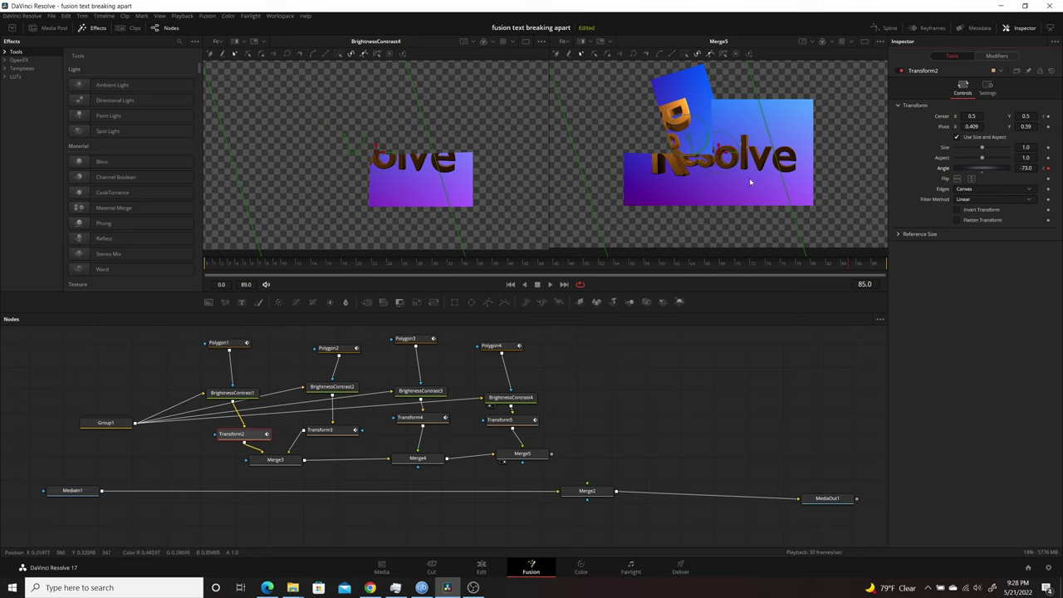
{"action": "scroll", "coordinate": [719, 194], "scroll_direction": "down", "scroll_amount": 1}
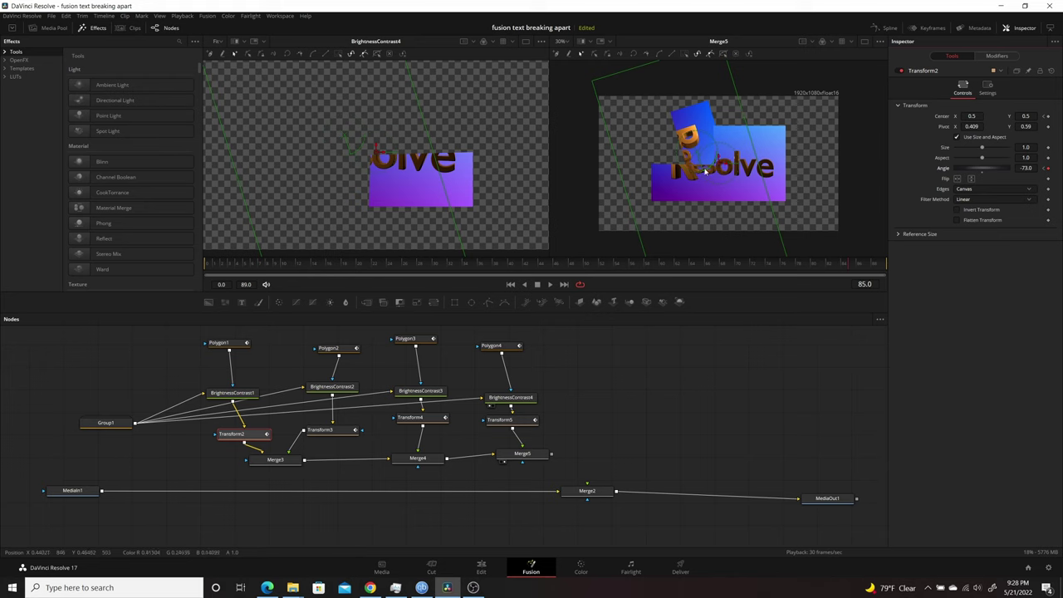
{"action": "left_click_drag", "start_coordinate": [716, 168], "coordinate": [681, 310]}
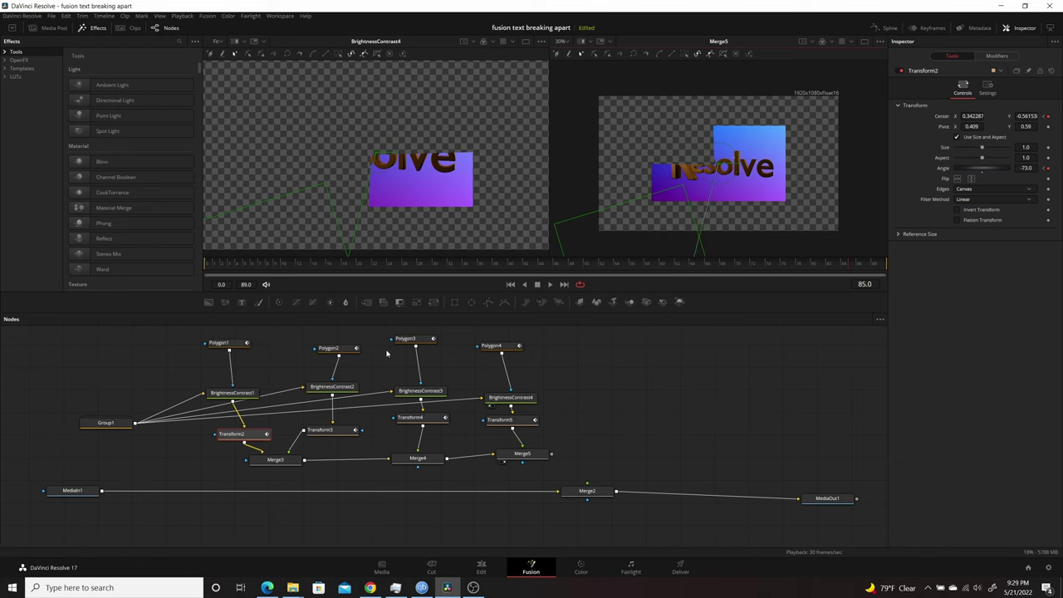
At frame 85, animate the lower-left piece on Transform3 with Pivot 0.364, 0.363, Angle 75.7 and Center about 0.60, -0.13.
{"action": "left_click", "coordinate": [318, 432]}
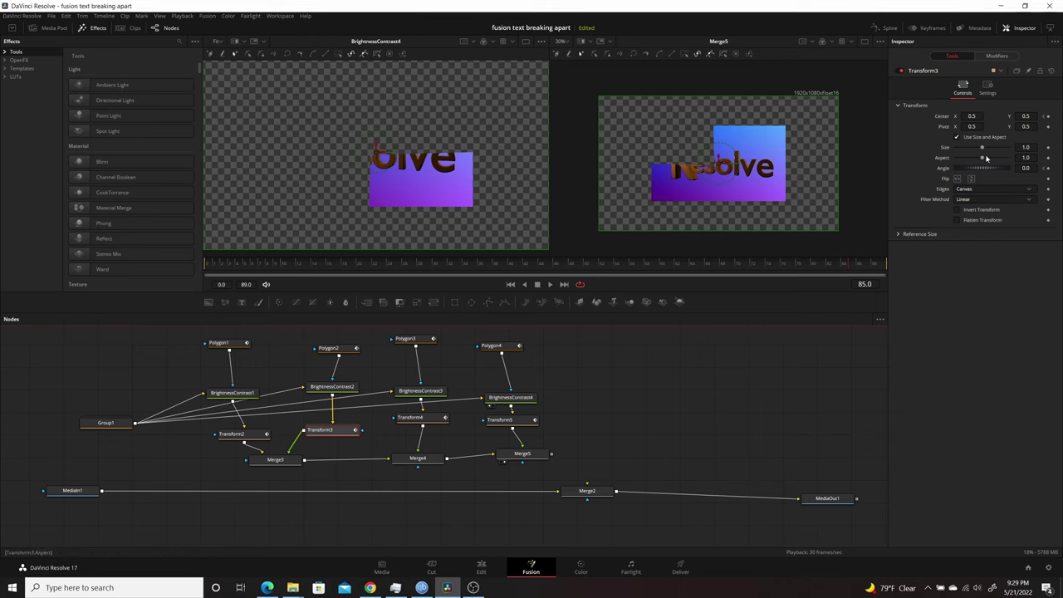
{"action": "left_click_drag", "start_coordinate": [983, 171], "coordinate": [983, 171]}
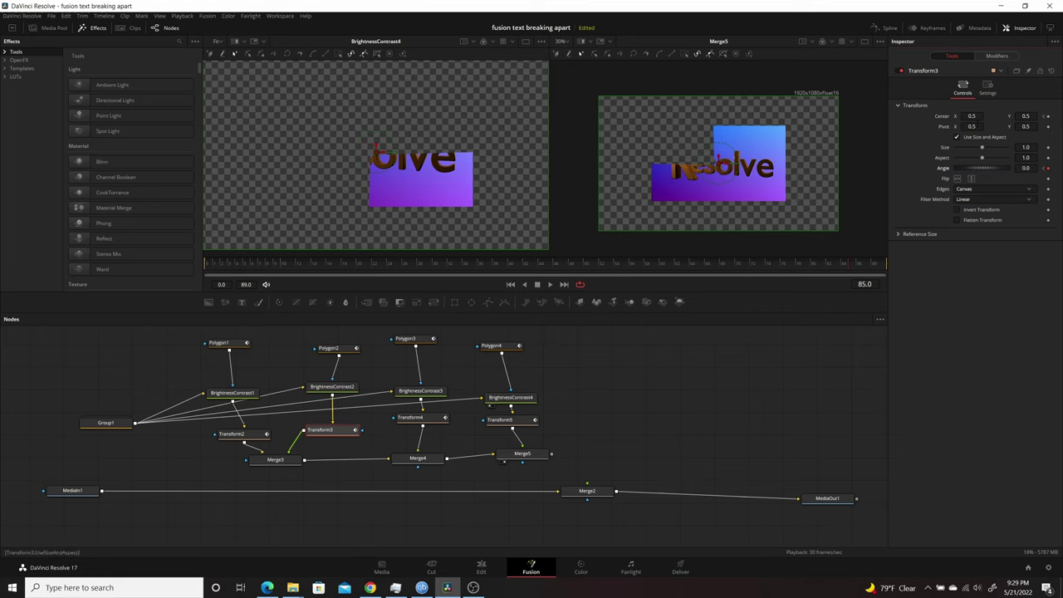
{"action": "left_click", "coordinate": [972, 127]}
{"action": "type", "text": "0.495"}
{"action": "key", "text": "Return"}
{"action": "left_click_drag", "start_coordinate": [1026, 126], "coordinate": [1034, 126]}
{"action": "left_click_drag", "start_coordinate": [988, 170], "coordinate": [1000, 171]}
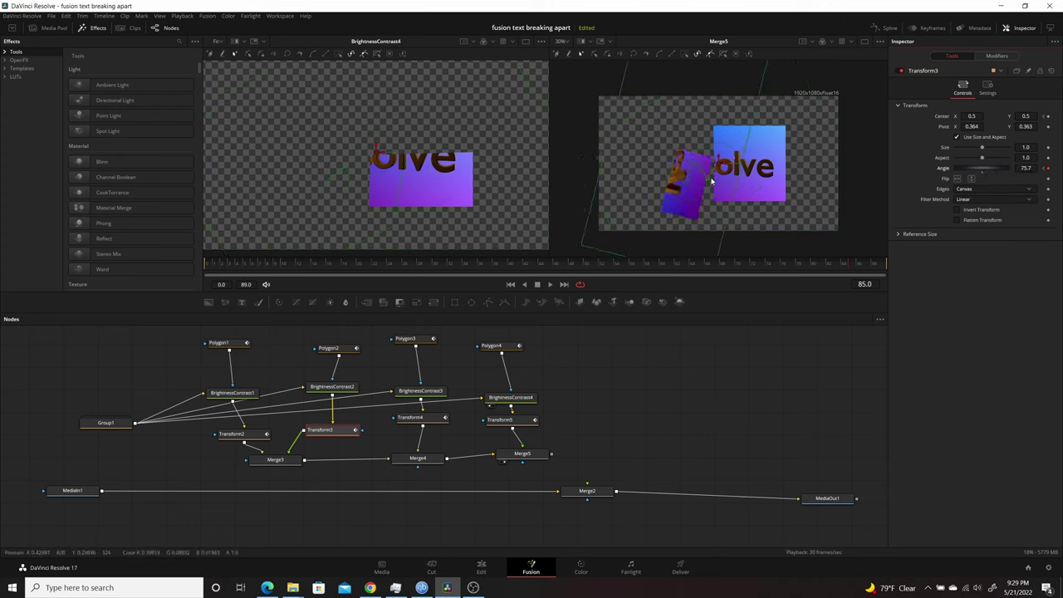
{"action": "left_click_drag", "start_coordinate": [719, 163], "coordinate": [743, 249]}
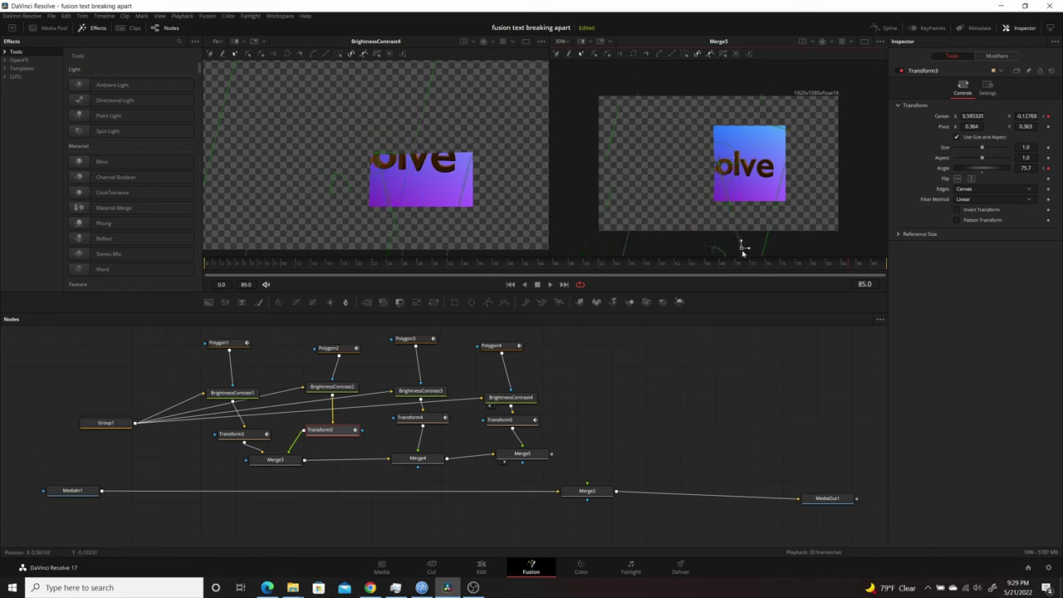
At frame 85, animate the upper-right piece on Transform4 with Pivot 0.602, 0.618, Angle -73 and Center about 0.68, -0.48.
{"action": "left_click", "coordinate": [432, 420]}
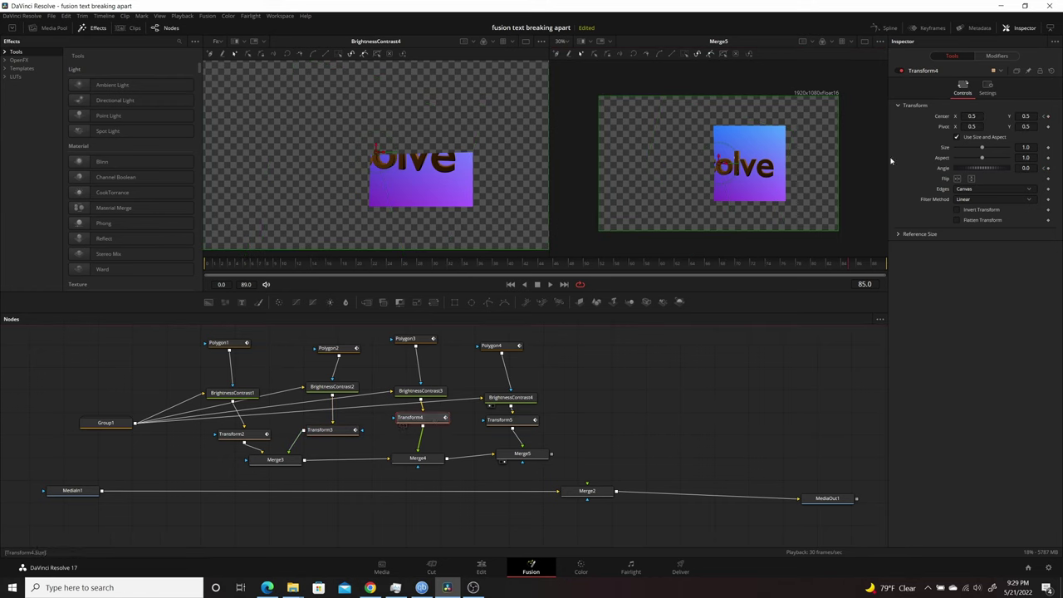
{"action": "mouse_move", "coordinate": [997, 171]}
{"action": "left_mouse_down"}
{"action": "mouse_move", "coordinate": [1009, 170]}
{"action": "mouse_move", "coordinate": [996, 171]}
{"action": "left_mouse_up"}
{"action": "left_click_drag", "start_coordinate": [972, 127], "coordinate": [1028, 126]}
{"action": "left_click_drag", "start_coordinate": [976, 172], "coordinate": [965, 169]}
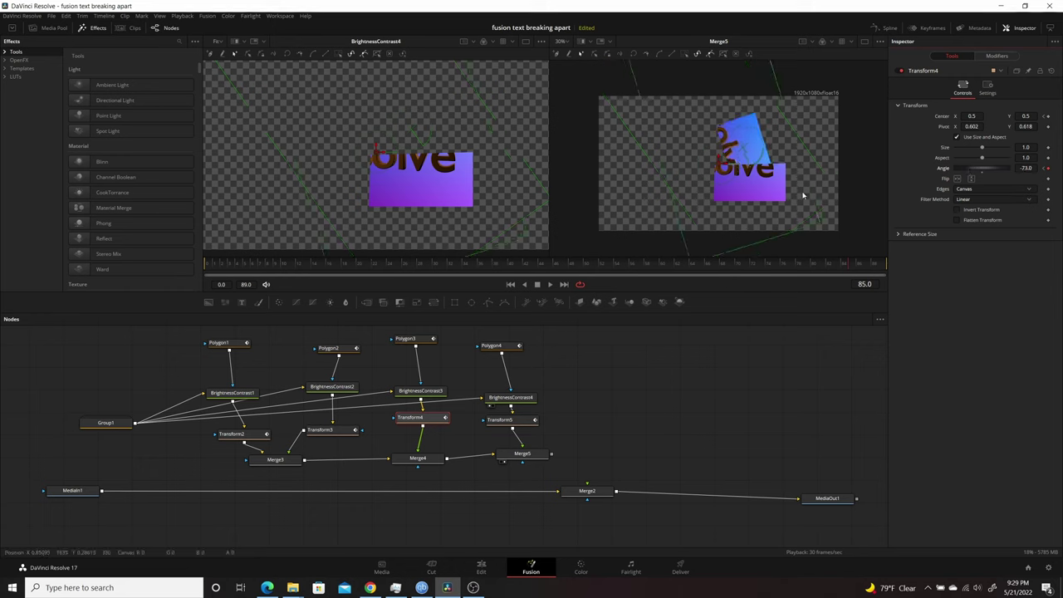
{"action": "left_click_drag", "start_coordinate": [719, 163], "coordinate": [759, 299]}
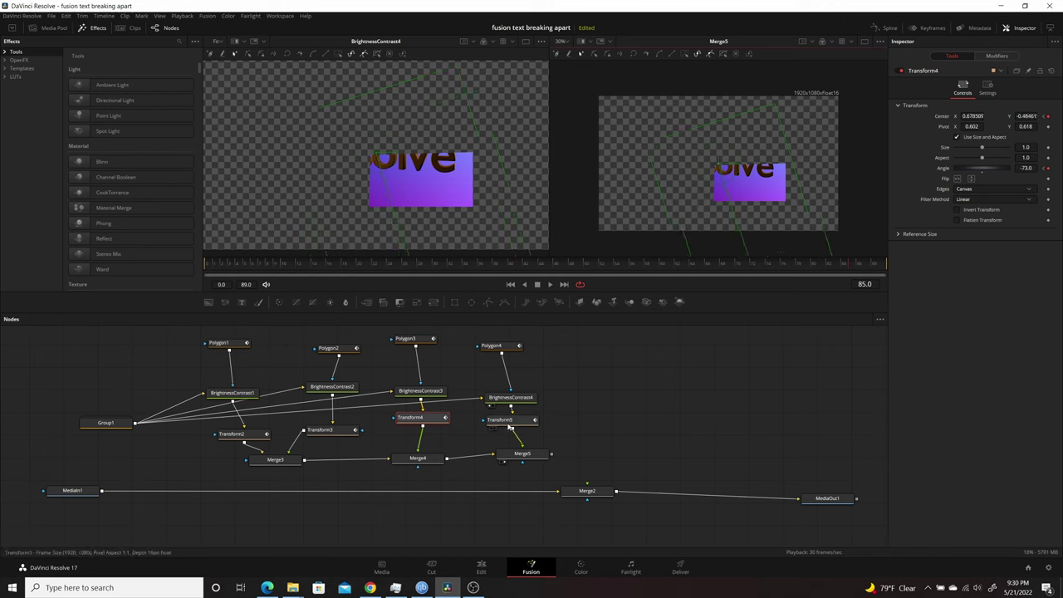
At frame 85, animate the lower-right piece on Transform5 with Pivot 0.629, 0.347, Angle 70.4 and Center about 0.38, -0.16.
{"action": "left_click", "coordinate": [510, 422]}
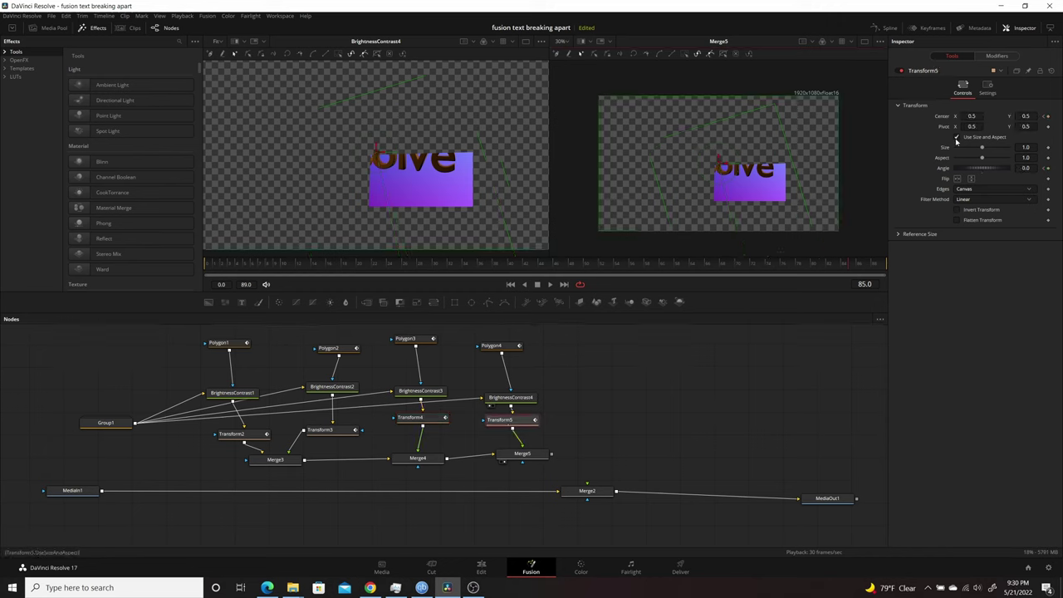
{"action": "left_click_drag", "start_coordinate": [972, 127], "coordinate": [984, 127]}
{"action": "left_click_drag", "start_coordinate": [1025, 126], "coordinate": [1028, 126]}
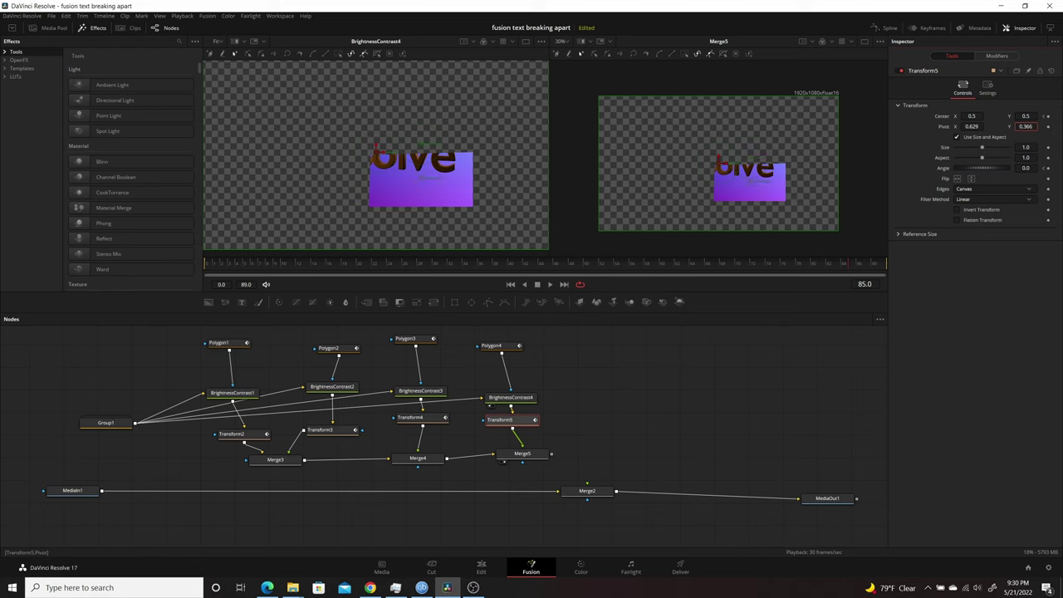
{"action": "left_click_drag", "start_coordinate": [962, 171], "coordinate": [973, 171]}
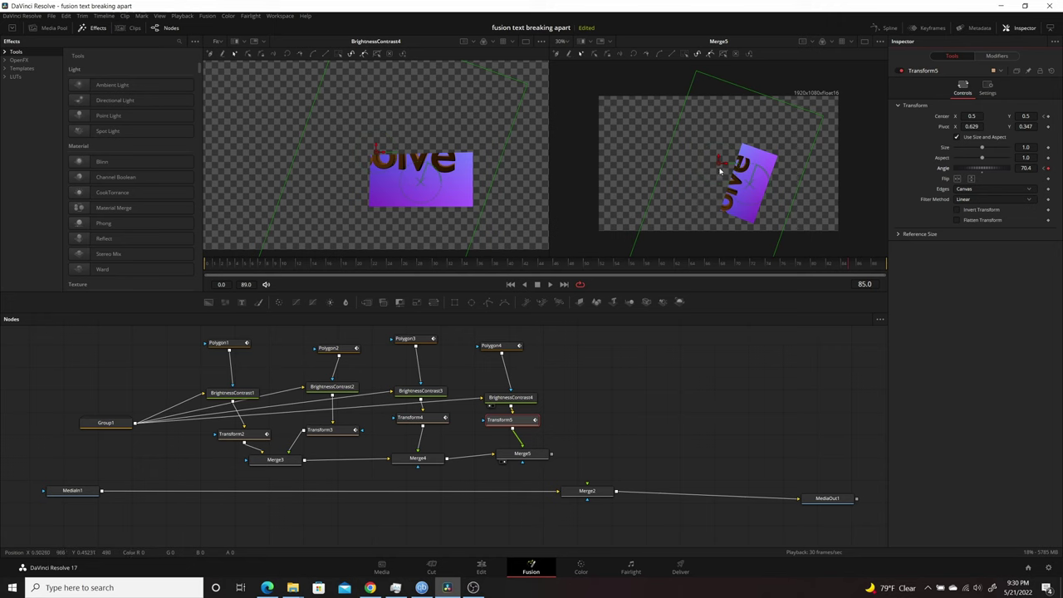
{"action": "left_click_drag", "start_coordinate": [720, 159], "coordinate": [688, 255]}
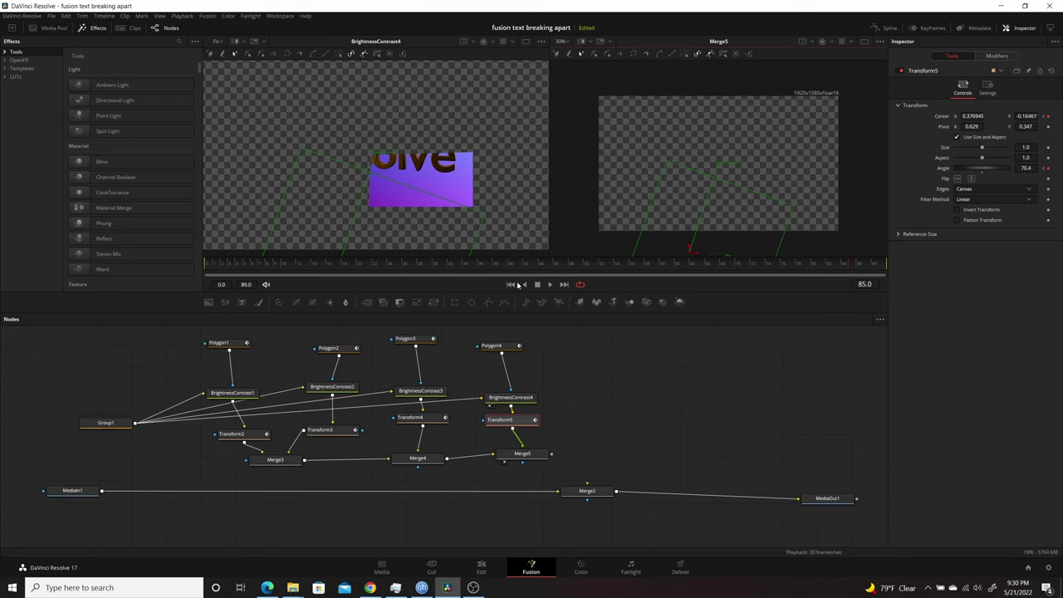
Connect the output of Merge5 to the foreground of Merge2 and play the breakup animation from frame 0.
{"action": "left_click", "coordinate": [512, 284]}
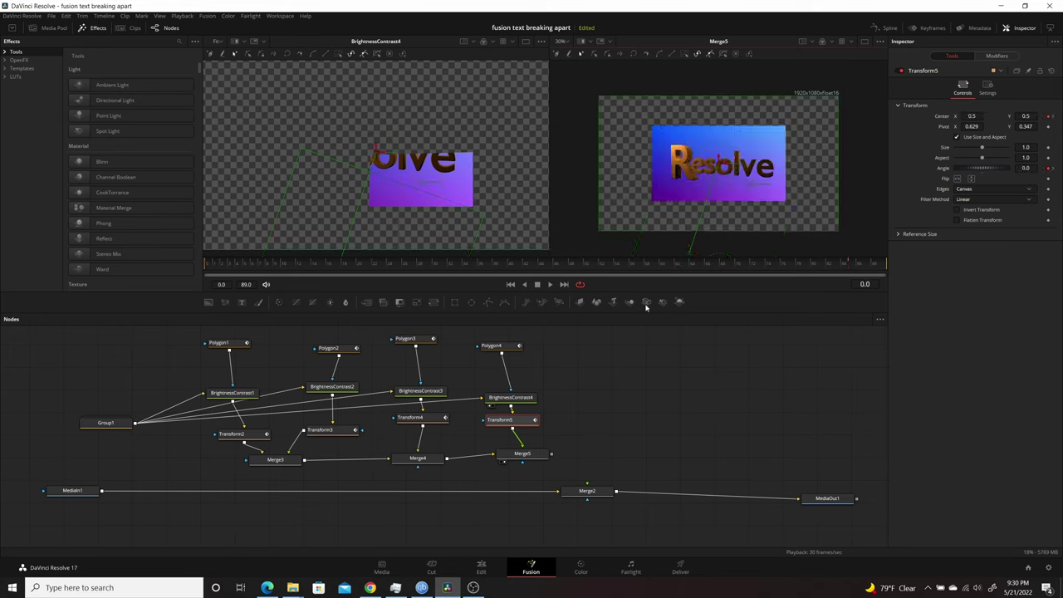
{"action": "left_click", "coordinate": [227, 264]}
{"action": "mouse_move", "coordinate": [227, 263]}
{"action": "left_mouse_down"}
{"action": "mouse_move", "coordinate": [612, 285]}
{"action": "mouse_move", "coordinate": [714, 269]}
{"action": "mouse_move", "coordinate": [831, 275]}
{"action": "mouse_move", "coordinate": [210, 266]}
{"action": "left_mouse_up"}
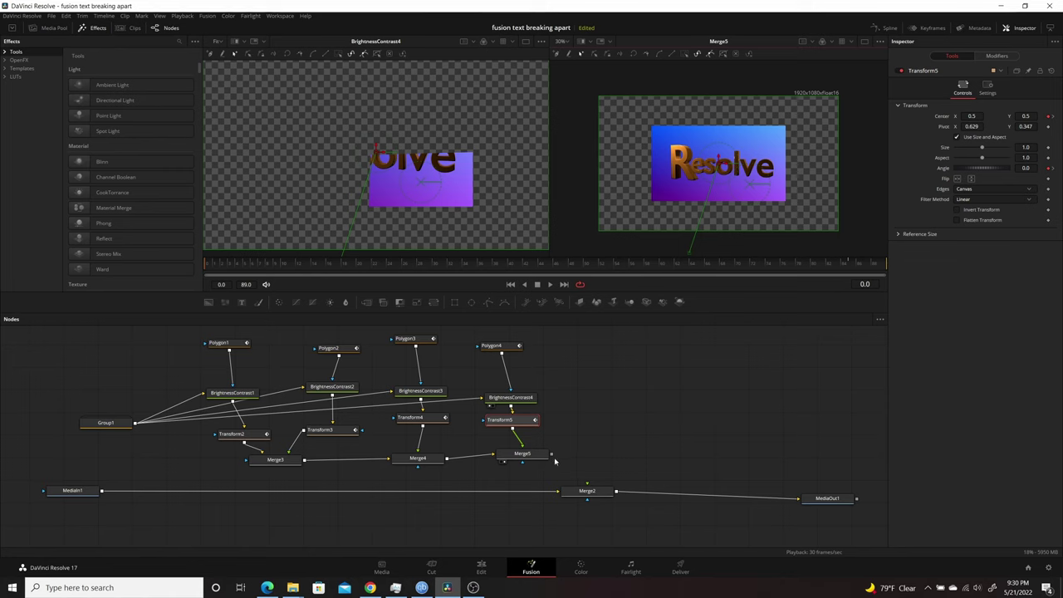
{"action": "left_click_drag", "start_coordinate": [551, 457], "coordinate": [587, 492]}
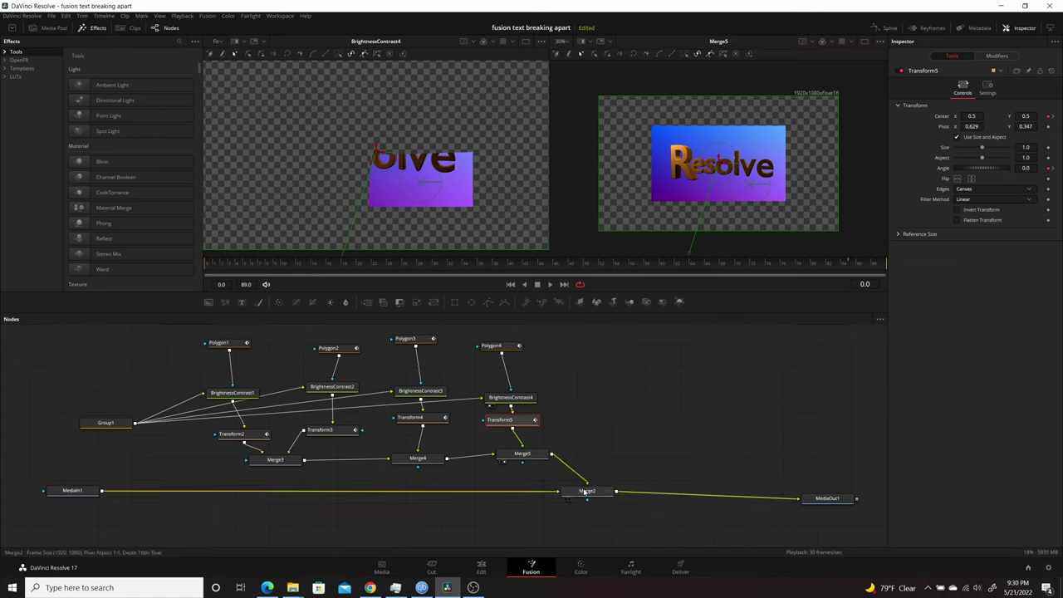
{"action": "left_click", "coordinate": [549, 284]}
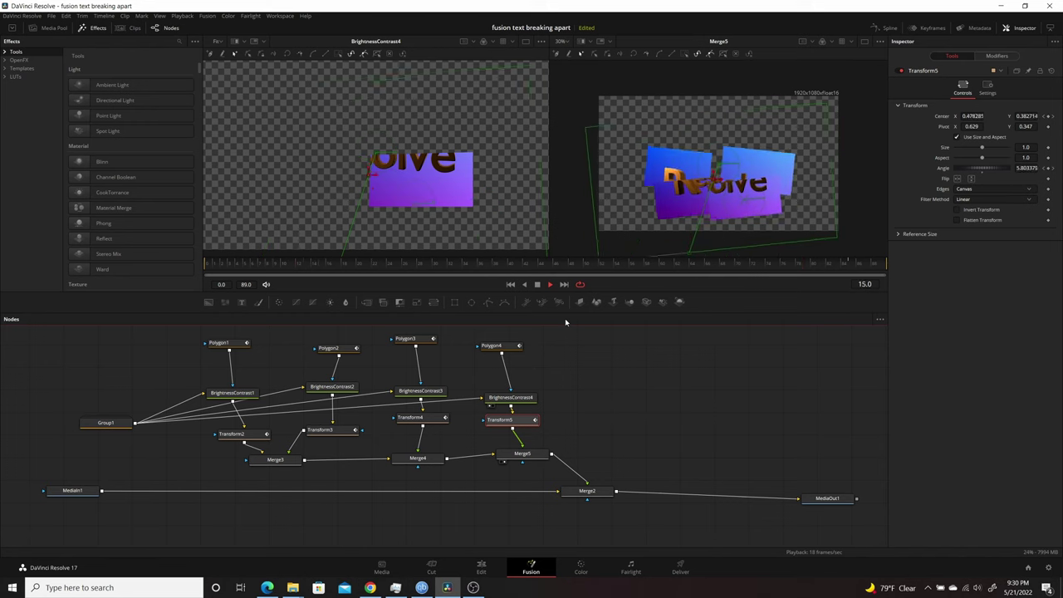
{"action": "key", "text": "space"}
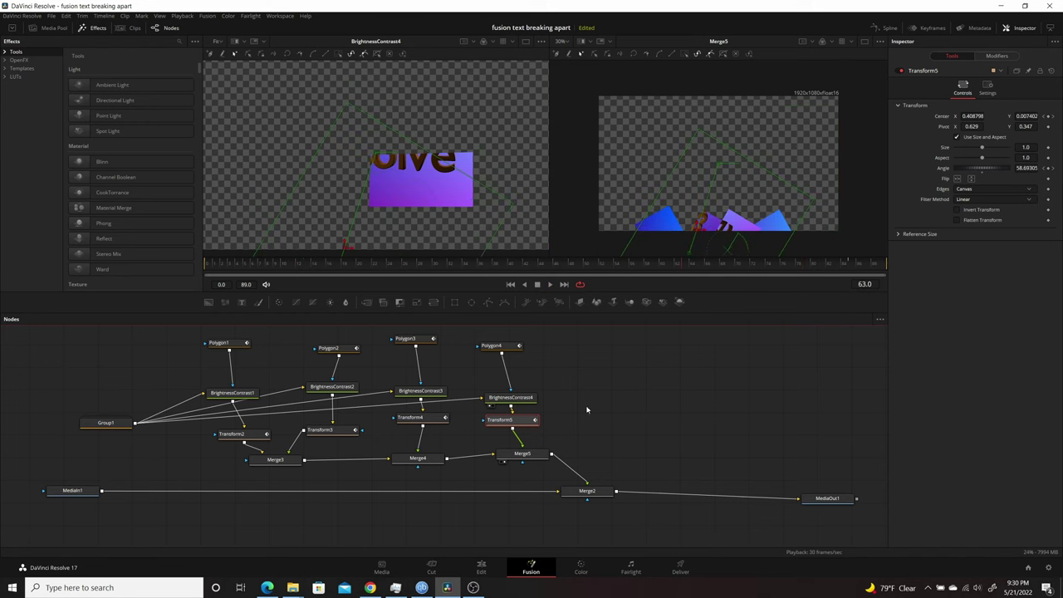
Preview the breakup animation over the river video on the Edit page, from the timeline start, and return to the Fusion page.
{"action": "left_click", "coordinate": [481, 565]}
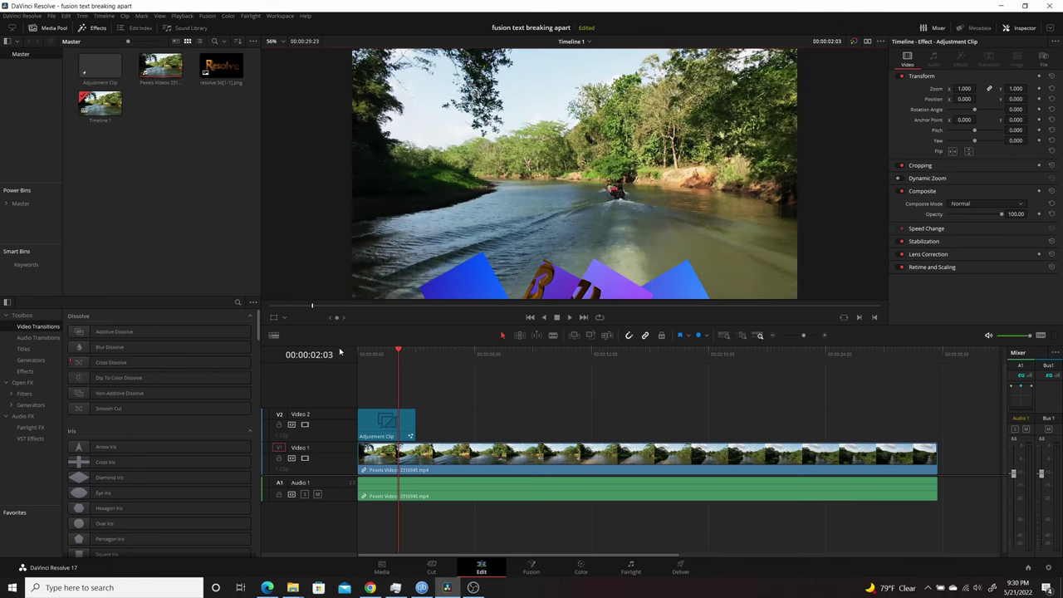
{"action": "left_click", "coordinate": [530, 316]}
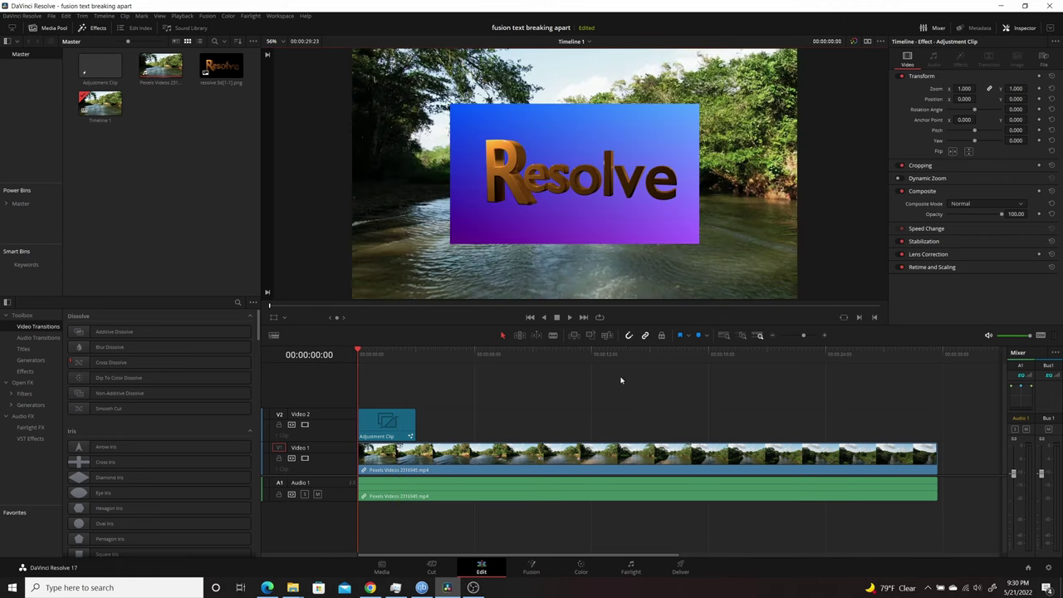
{"action": "left_click", "coordinate": [569, 316]}
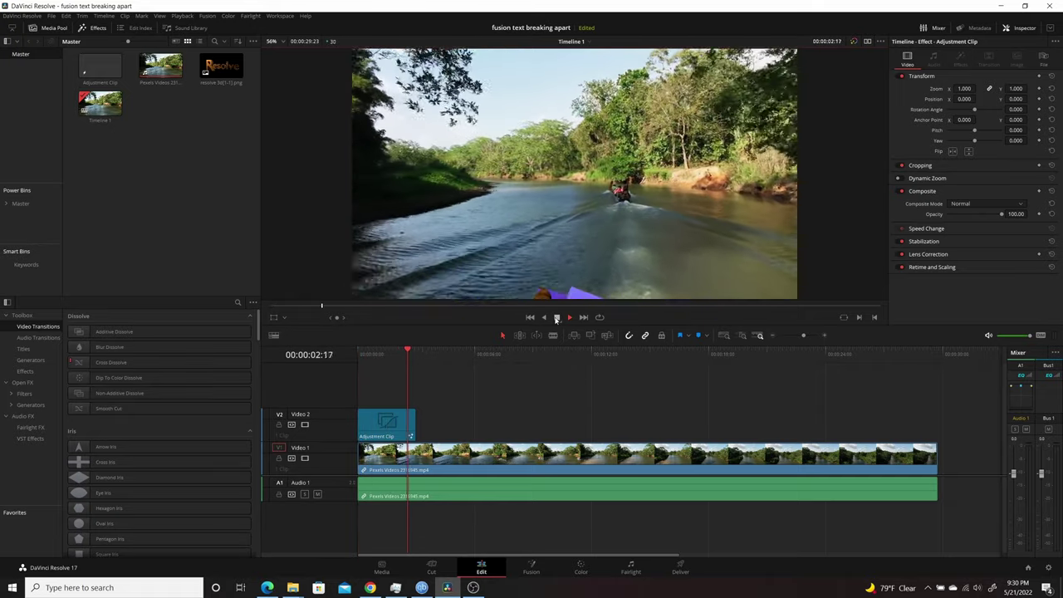
{"action": "left_click", "coordinate": [556, 317]}
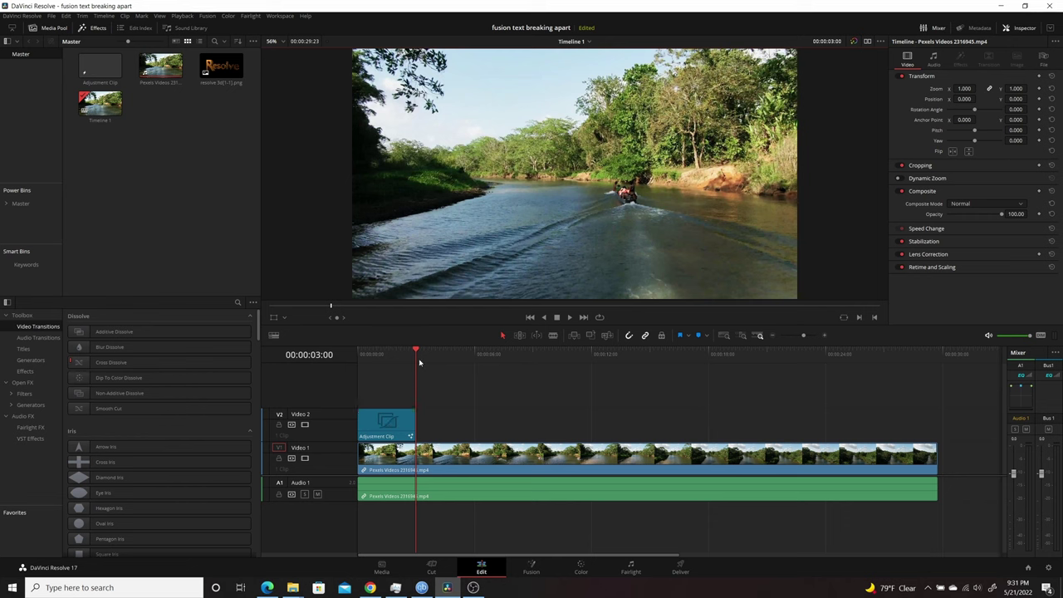
{"action": "left_click_drag", "start_coordinate": [416, 351], "coordinate": [386, 351]}
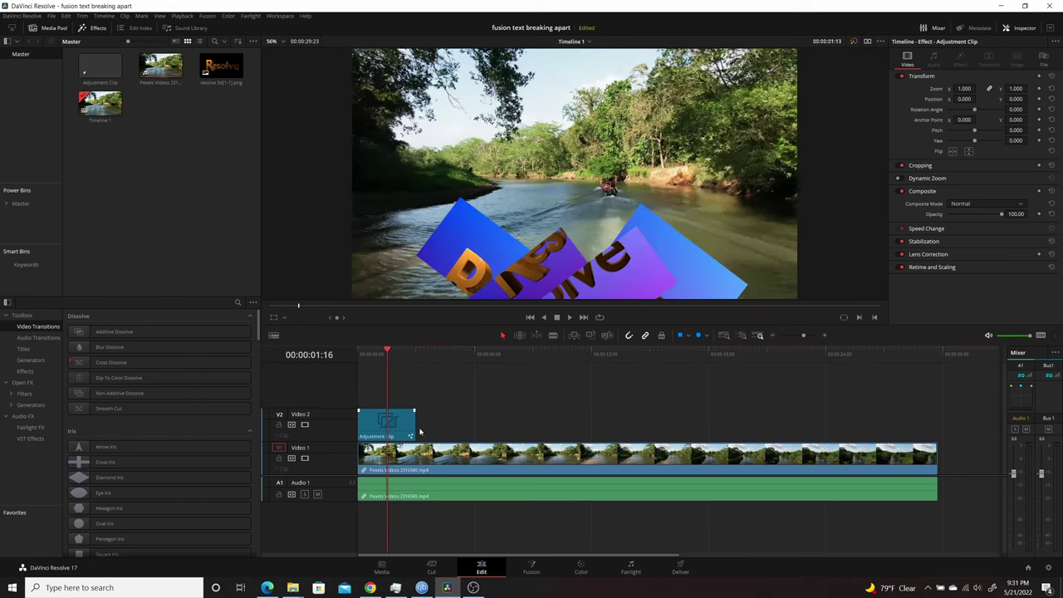
{"action": "left_click", "coordinate": [532, 566]}
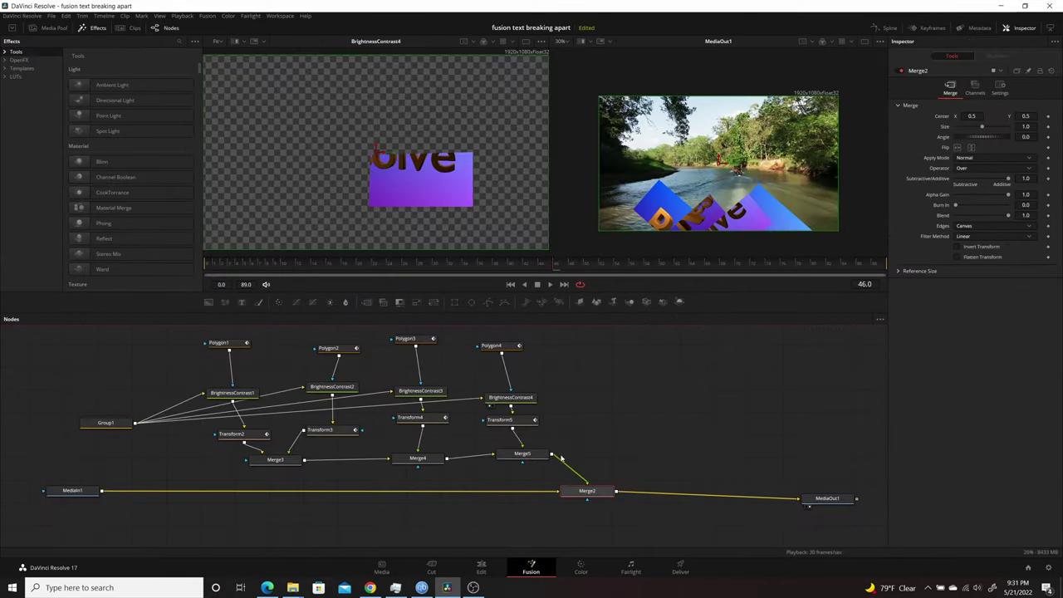